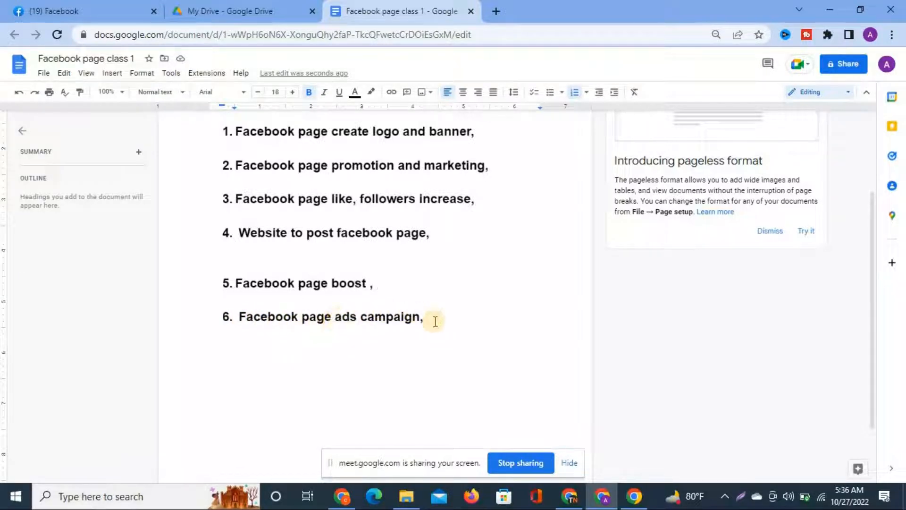
pyautogui.scroll(1, 447, 318)
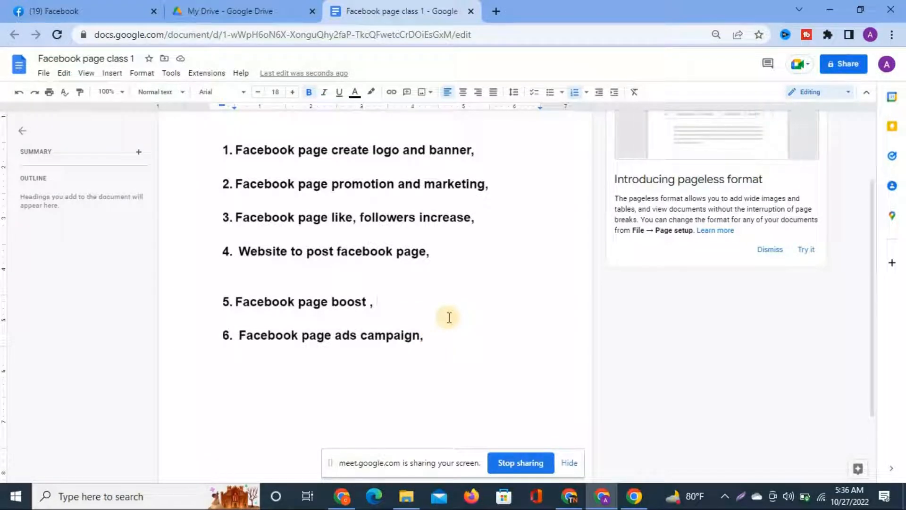
pyautogui.scroll(2, 449, 318)
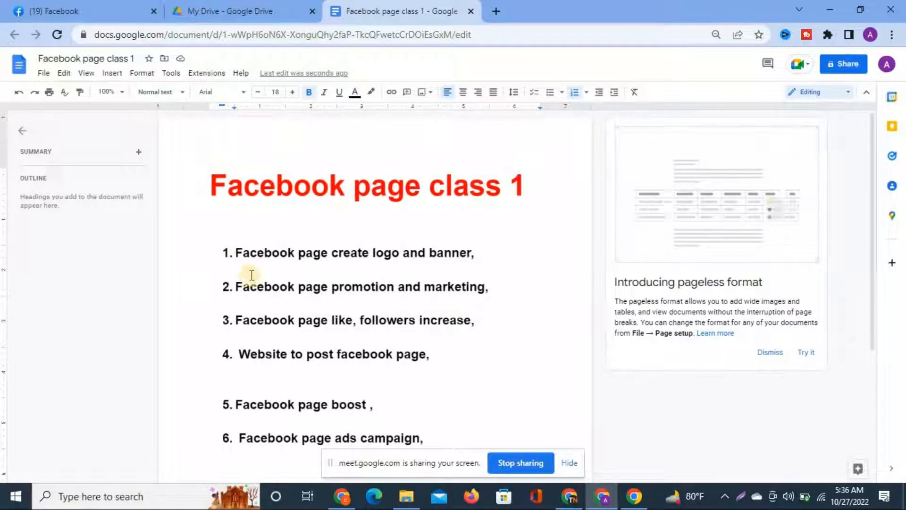
pyautogui.scroll(-1, 335, 345)
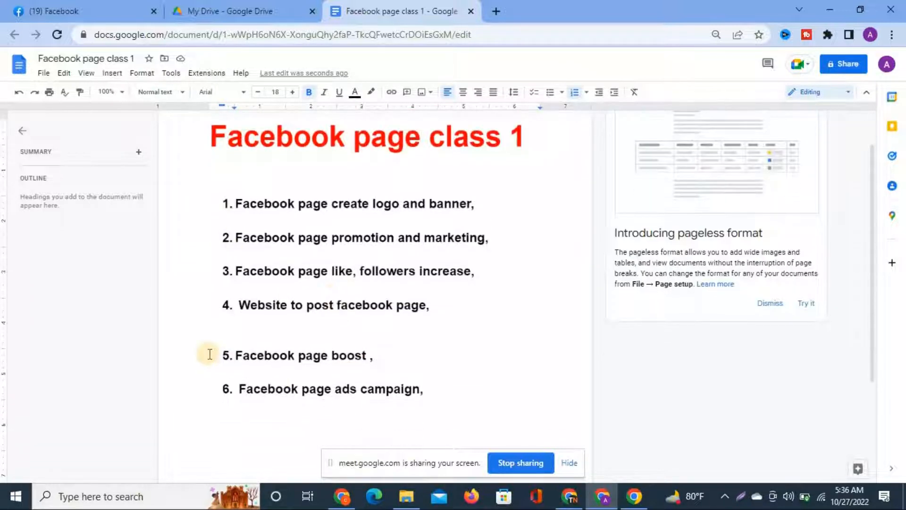
pyautogui.click(450, 396)
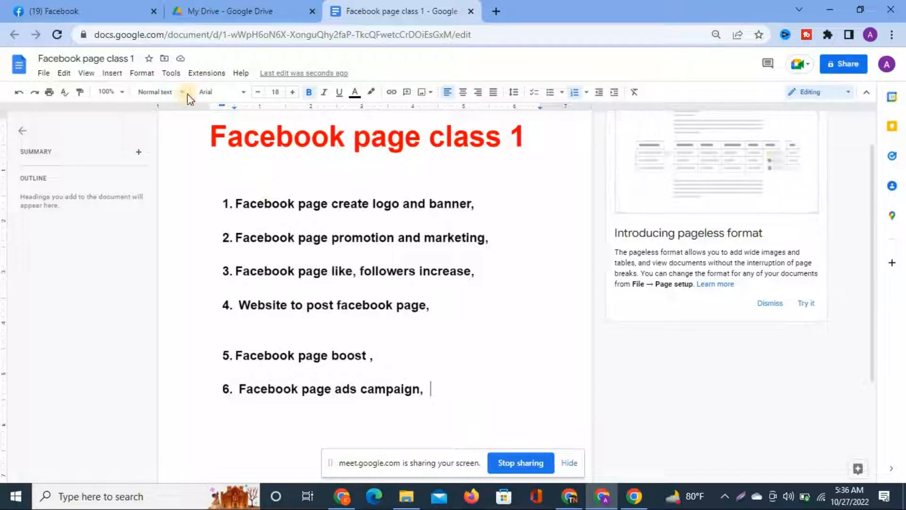
# Switch to the Facebook news feed tab.
pyautogui.click(118, 12)
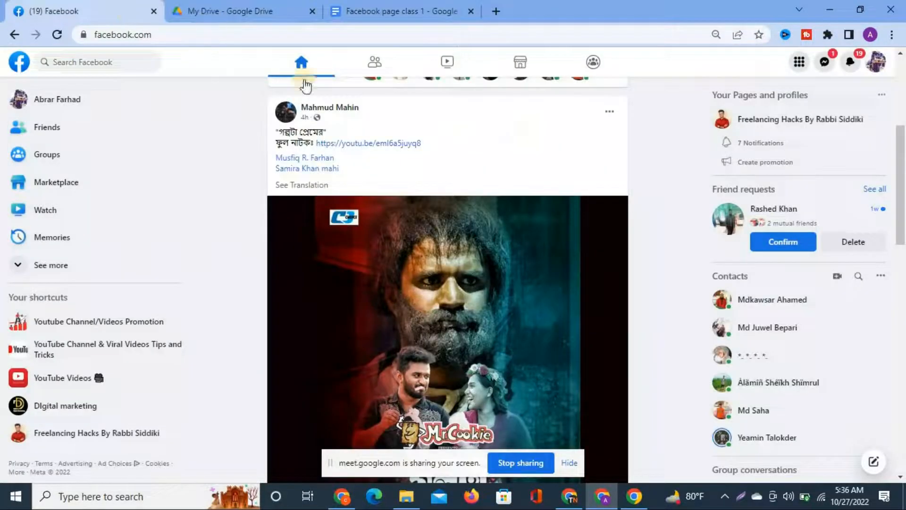
pyautogui.scroll(-5, 399, 325)
pyautogui.scroll(-10, 398, 328)
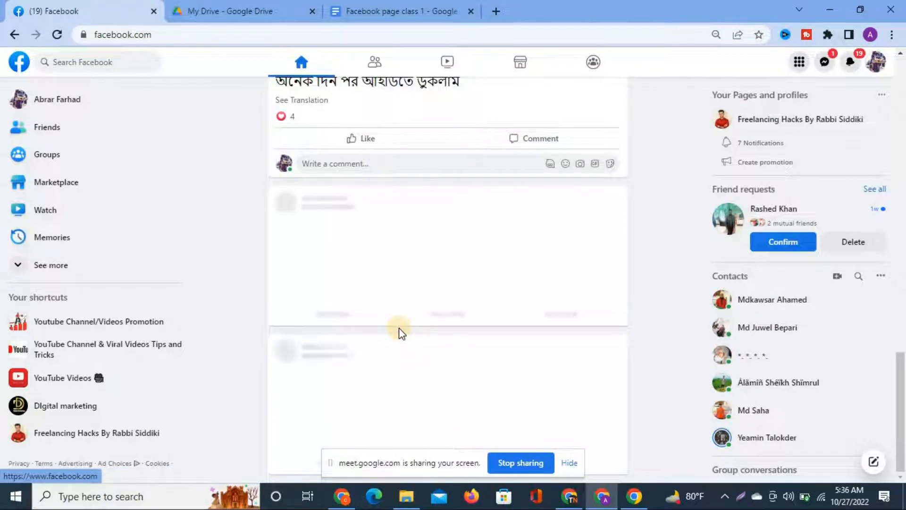
pyautogui.scroll(12, 398, 327)
pyautogui.scroll(6, 399, 328)
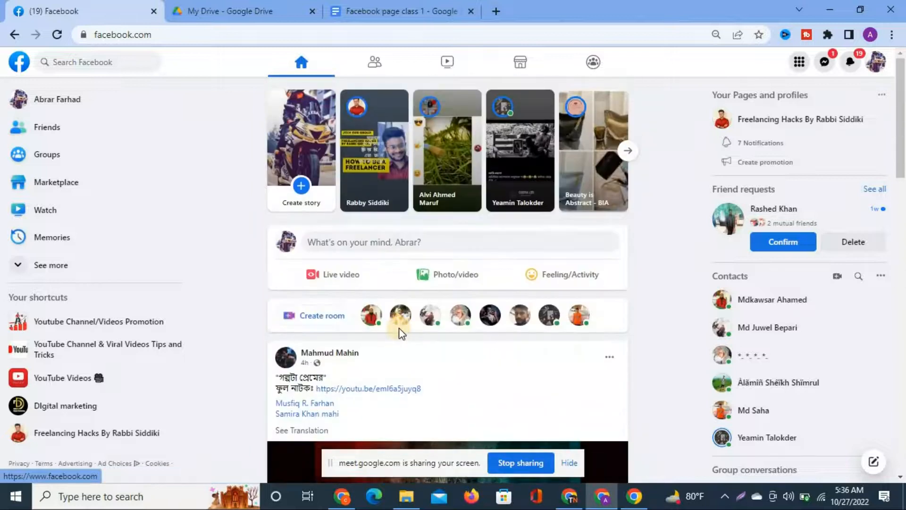
pyautogui.scroll(-7, 411, 344)
pyautogui.scroll(7, 412, 350)
pyautogui.scroll(-1, 410, 370)
pyautogui.scroll(1, 410, 370)
# Expand the left sidebar shortcuts with See more and open Pages.
pyautogui.click(51, 269)
pyautogui.scroll(-1, 259, 313)
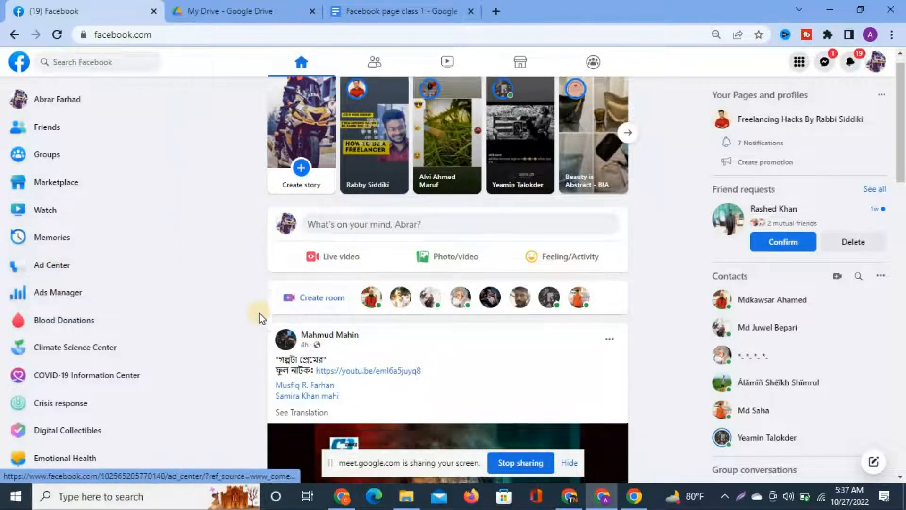
pyautogui.scroll(-20, 259, 313)
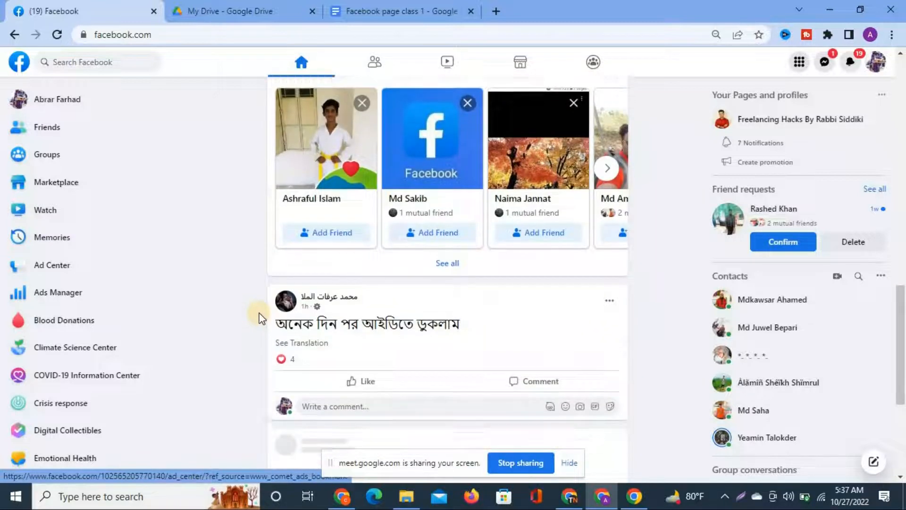
pyautogui.scroll(-5, 259, 317)
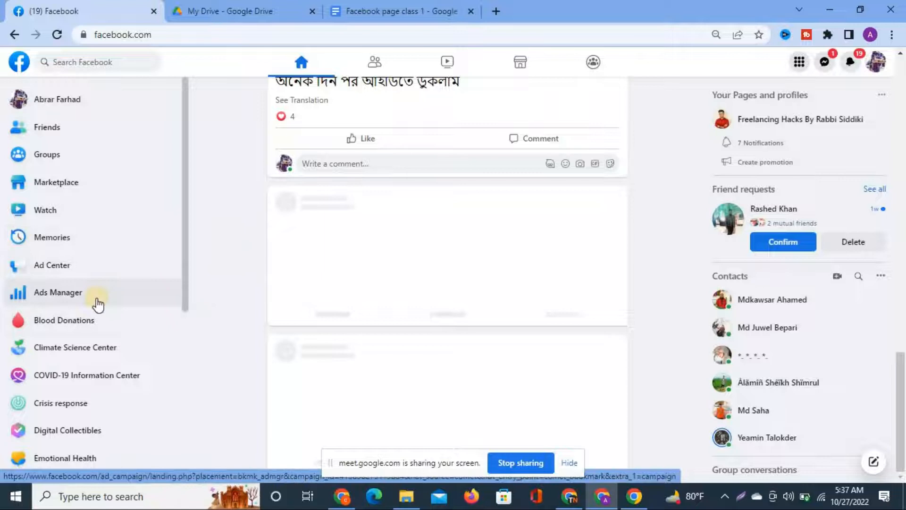
pyautogui.scroll(-5, 66, 344)
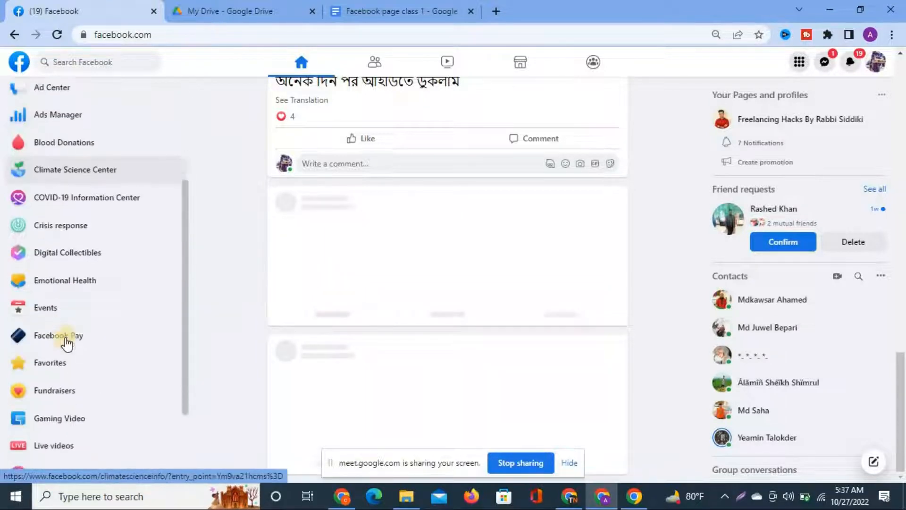
pyautogui.scroll(-4, 66, 344)
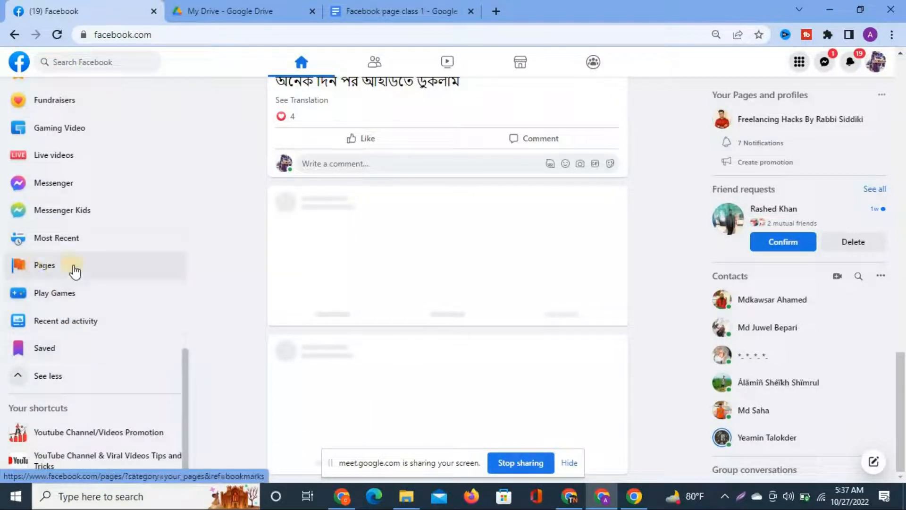
pyautogui.click(41, 272)
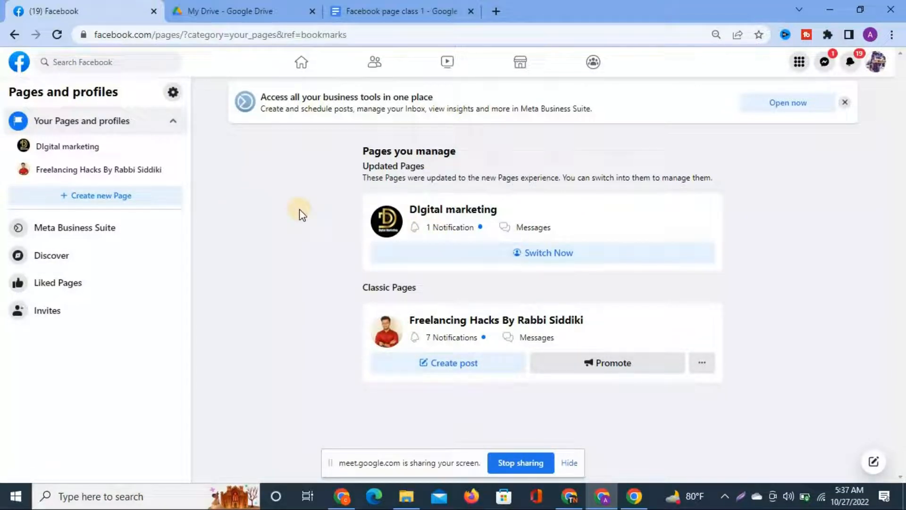
# Start a new Page from Your Pages and profiles, reloading the stalled creation form.
pyautogui.click(114, 203)
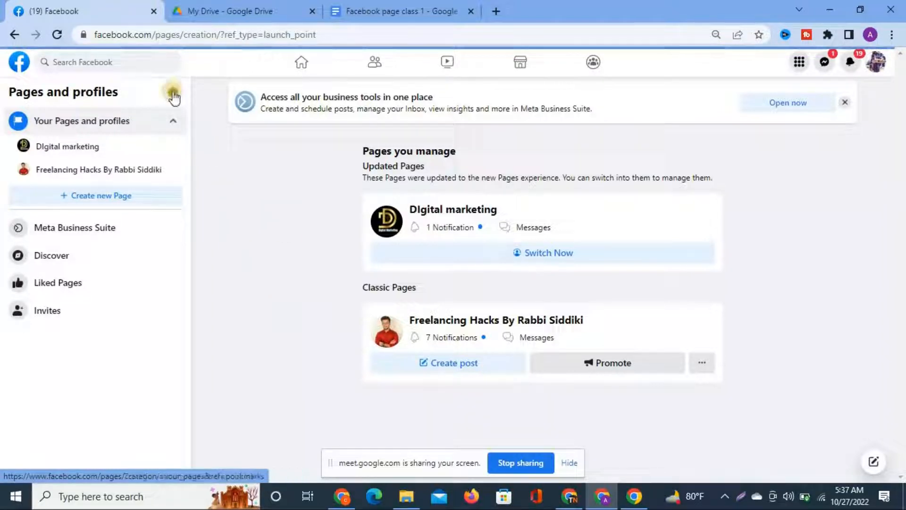
pyautogui.click(60, 36)
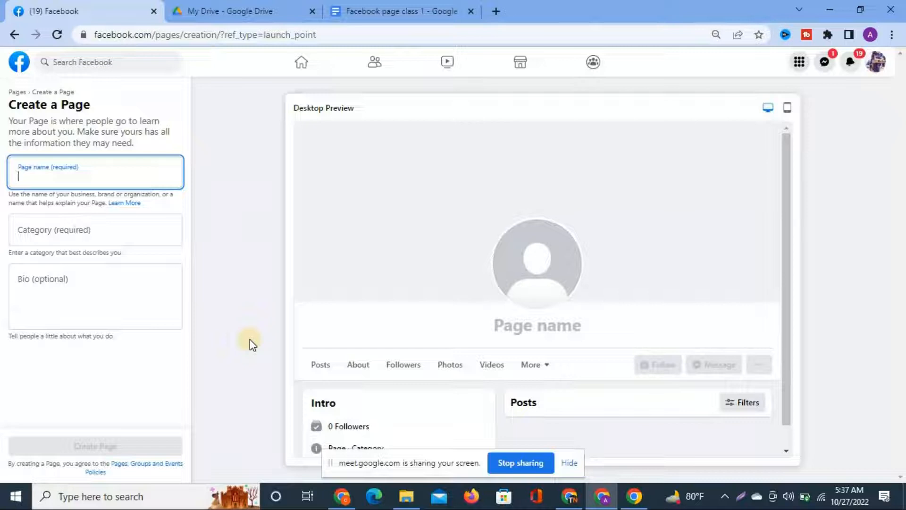
pyautogui.hotkey('ctrl', '+')
pyautogui.hotkey('ctrl', '+')
pyautogui.hotkey('ctrl', '+')
pyautogui.hotkey('ctrl', '+')
pyautogui.hotkey('ctrl', '-')
pyautogui.hotkey('ctrl', '-')
pyautogui.hotkey('ctrl', '-')
pyautogui.hotkey('ctrl', '-')
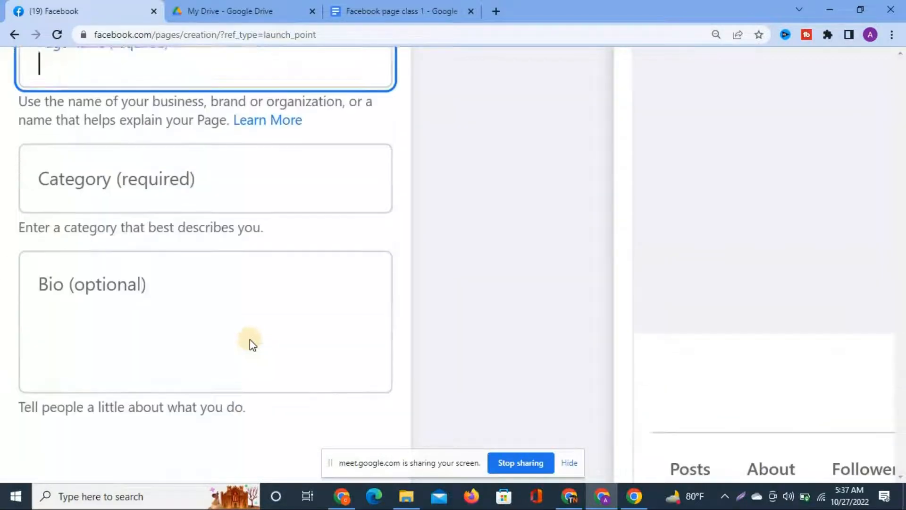
pyautogui.click(28, 239)
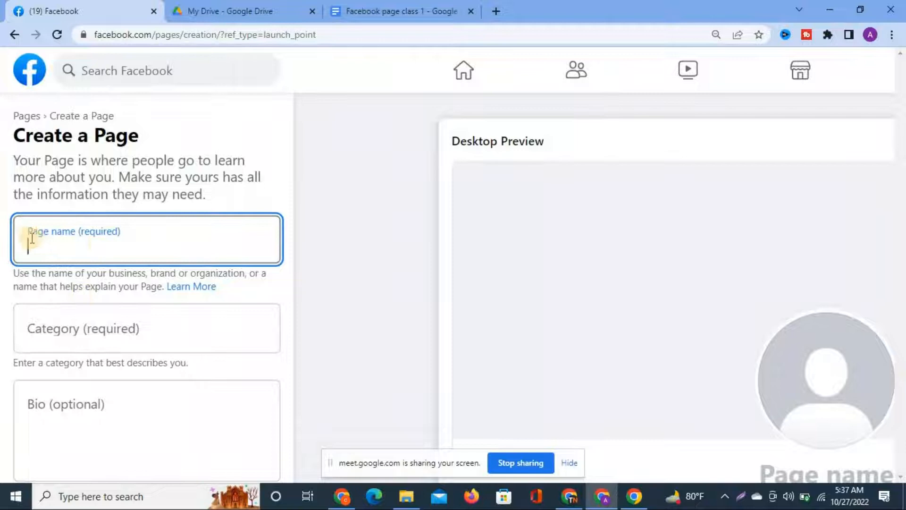
pyautogui.scroll(-2, 151, 271)
pyautogui.hotkey('ctrl', '-')
pyautogui.hotkey('ctrl', '-')
pyautogui.hotkey('ctrl', '-')
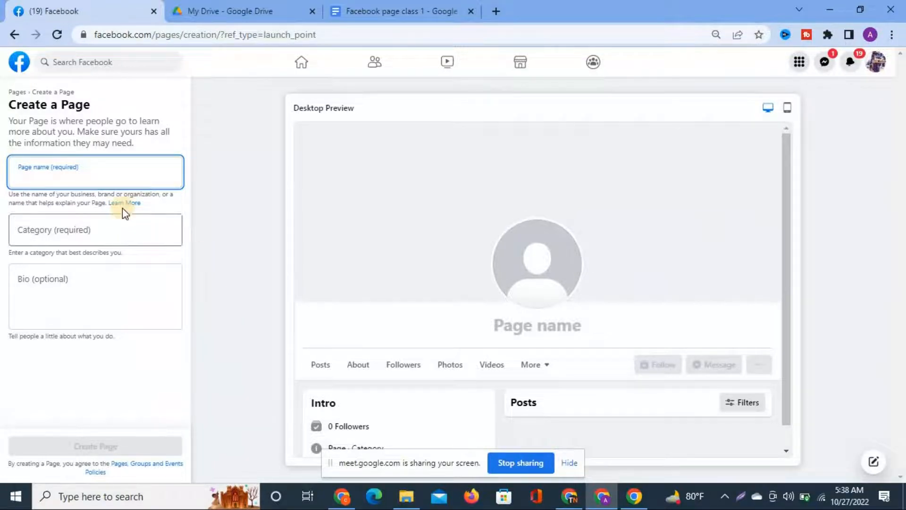
pyautogui.hotkey('ctrl', '+')
pyautogui.hotkey('ctrl', '+')
pyautogui.hotkey('ctrl', '+')
pyautogui.hotkey('ctrl', '+')
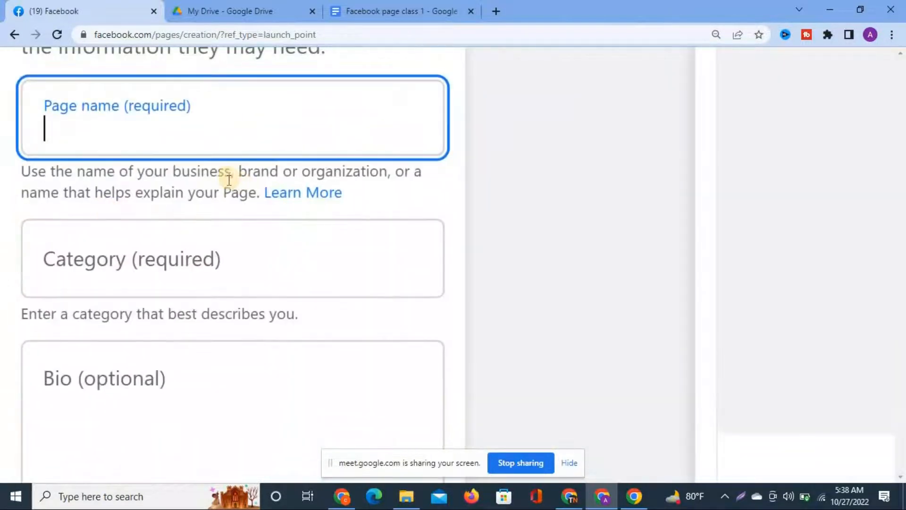
pyautogui.scroll(4, 229, 178)
pyautogui.click(55, 313)
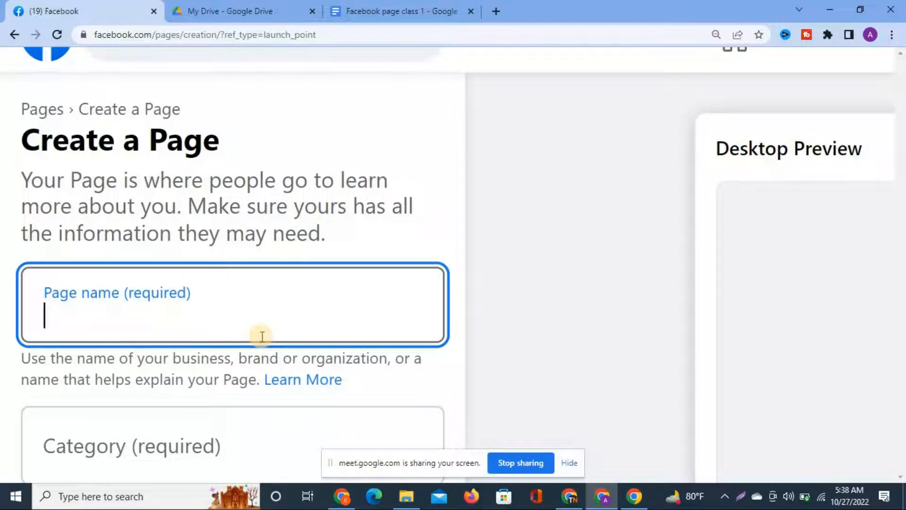
pyautogui.scroll(-3, 261, 335)
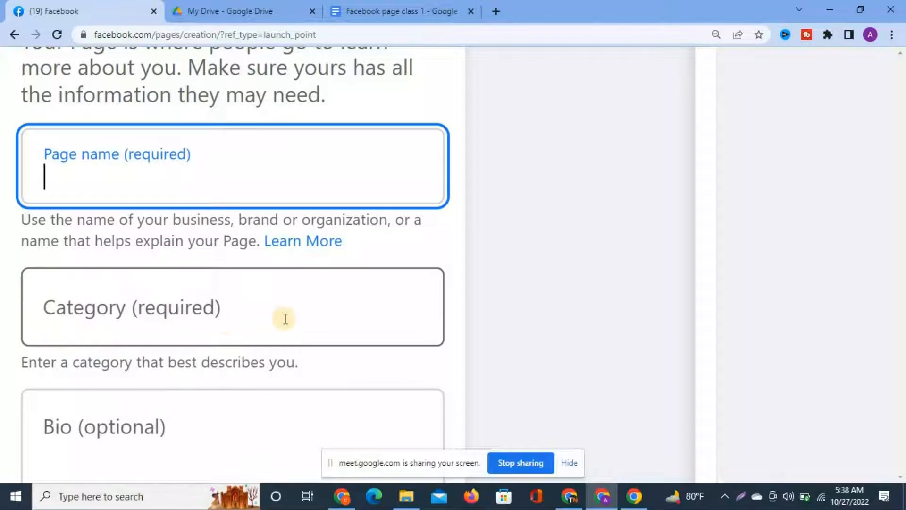
pyautogui.scroll(-3, 285, 319)
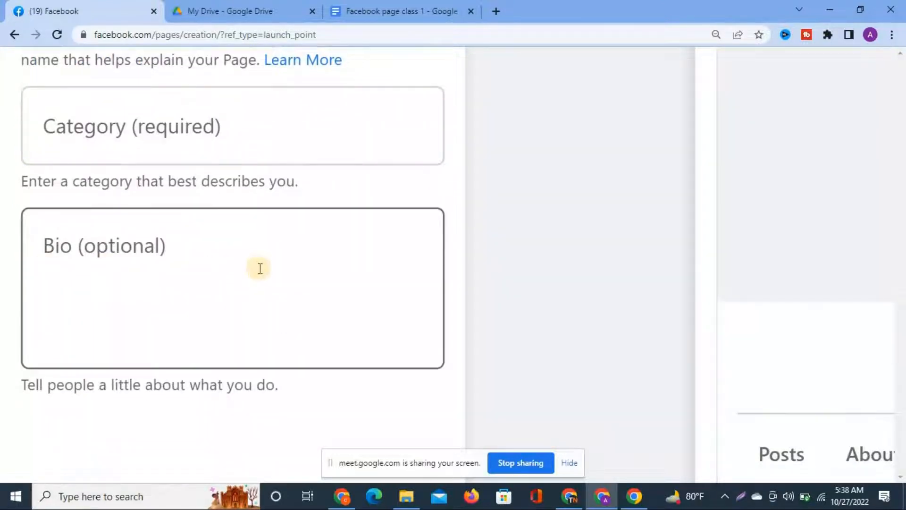
pyautogui.scroll(6, 356, 306)
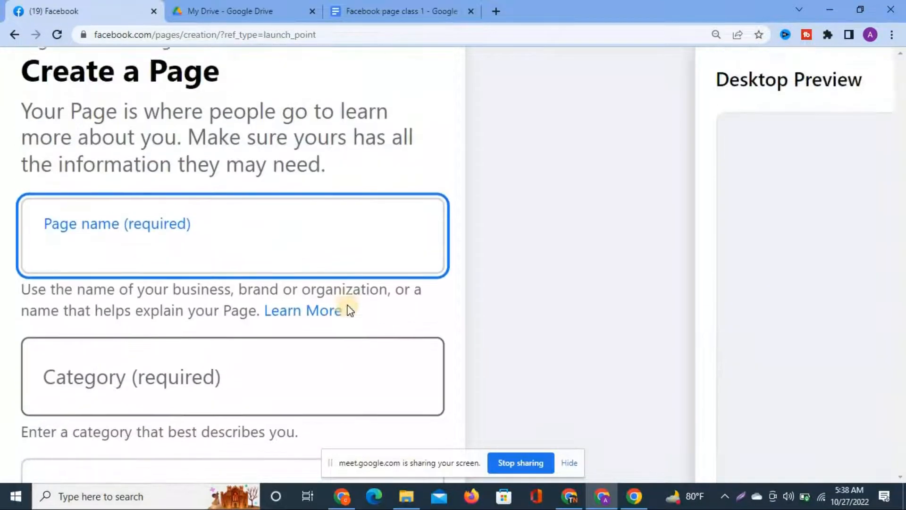
pyautogui.scroll(-3, 348, 305)
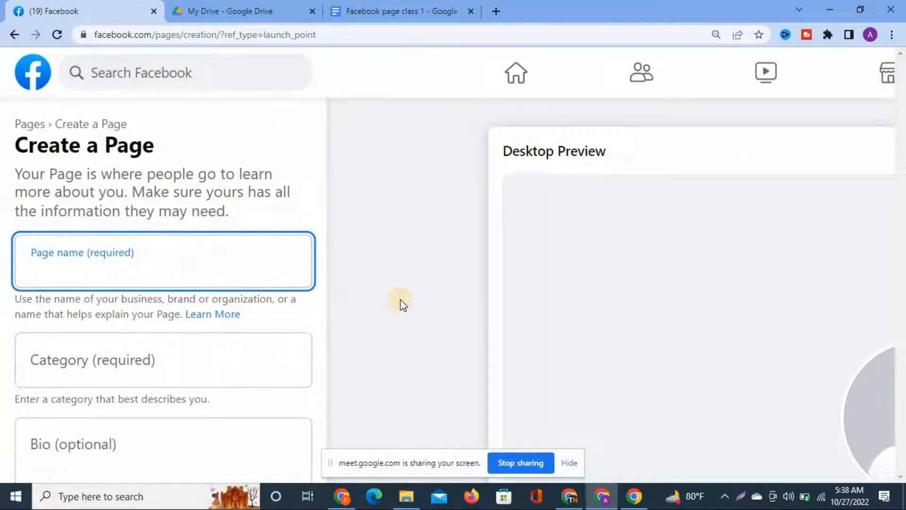
pyautogui.scroll(-1, 368, 305)
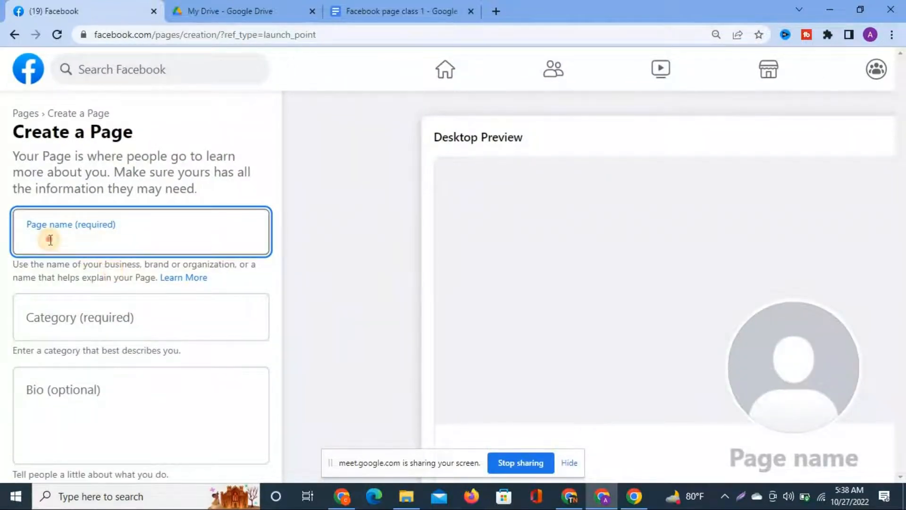
# Enter the new Page's name in the Page name field.
pyautogui.write('ma')
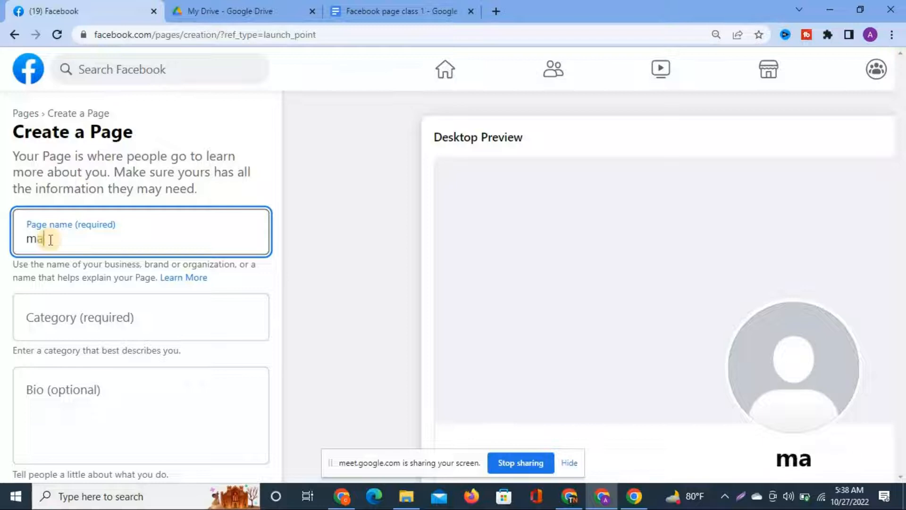
pyautogui.press('BackSpace')
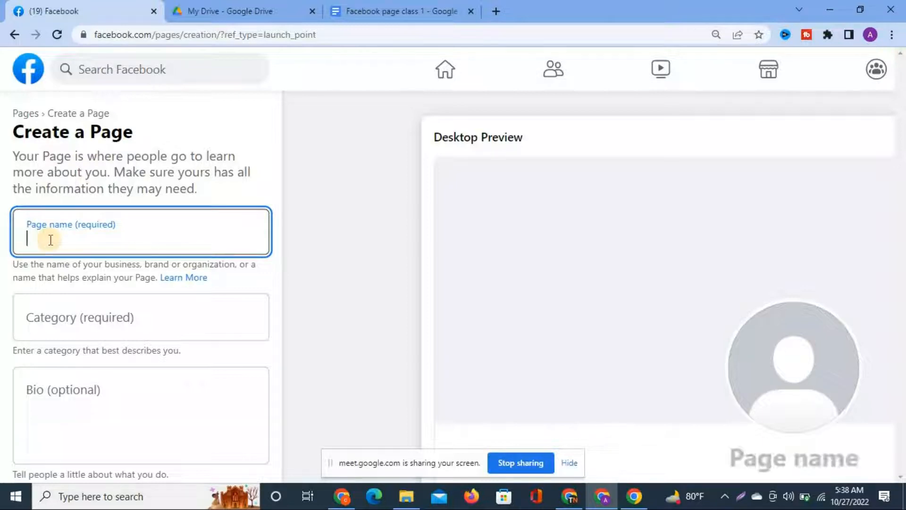
pyautogui.write('mar')
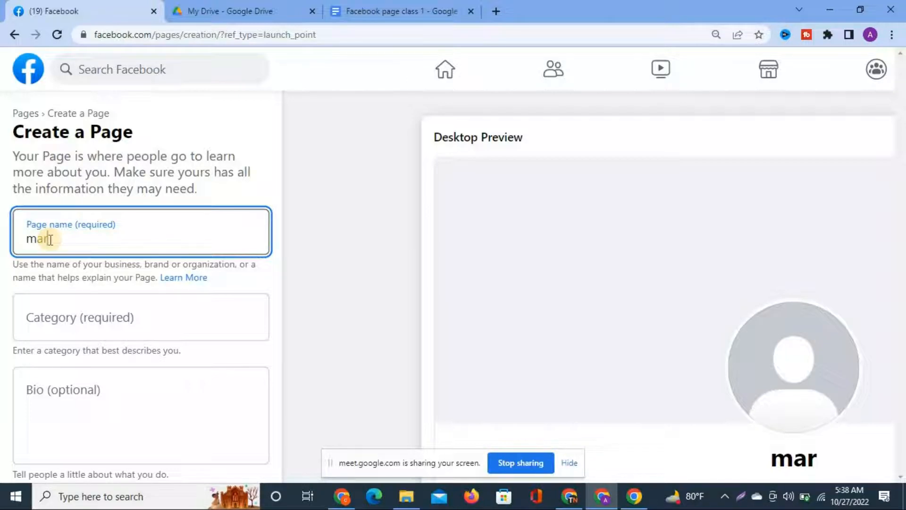
pyautogui.press('BackSpace')
pyautogui.press('BackSpace')
pyautogui.press('BackSpace')
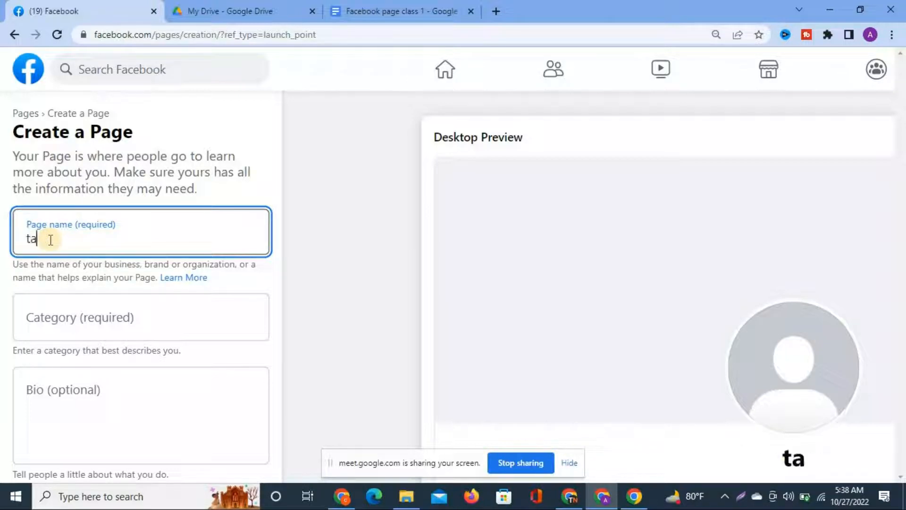
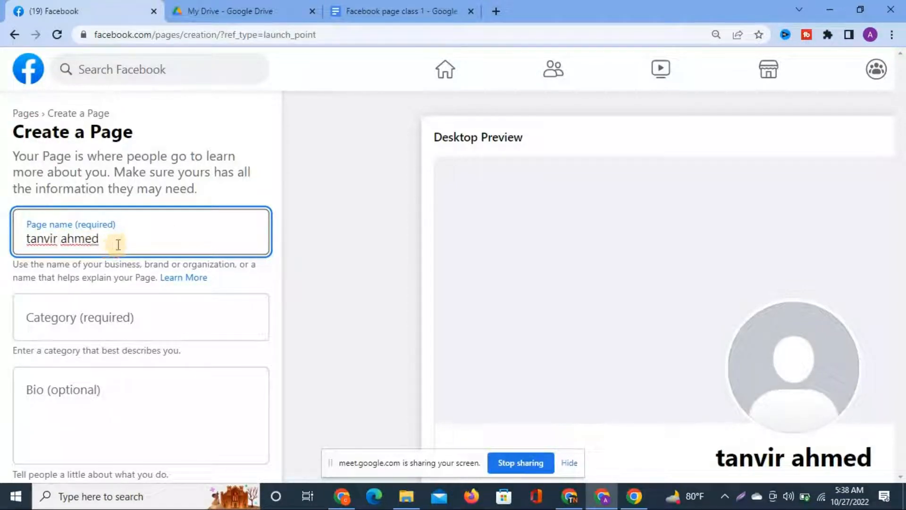
pyautogui.scroll(-3, 353, 316)
pyautogui.scroll(-1, 337, 319)
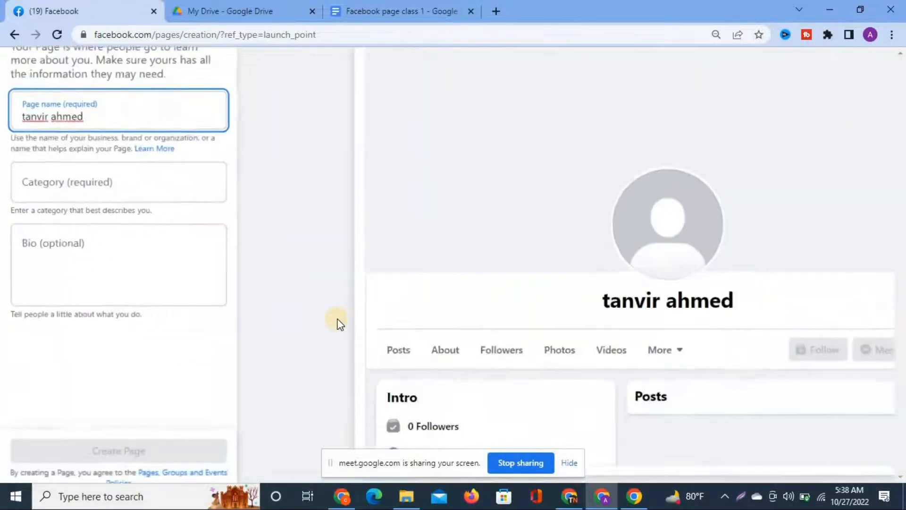
# Set the category to Marketing Agency by searching 'mar', then select the Bio box.
pyautogui.click(62, 187)
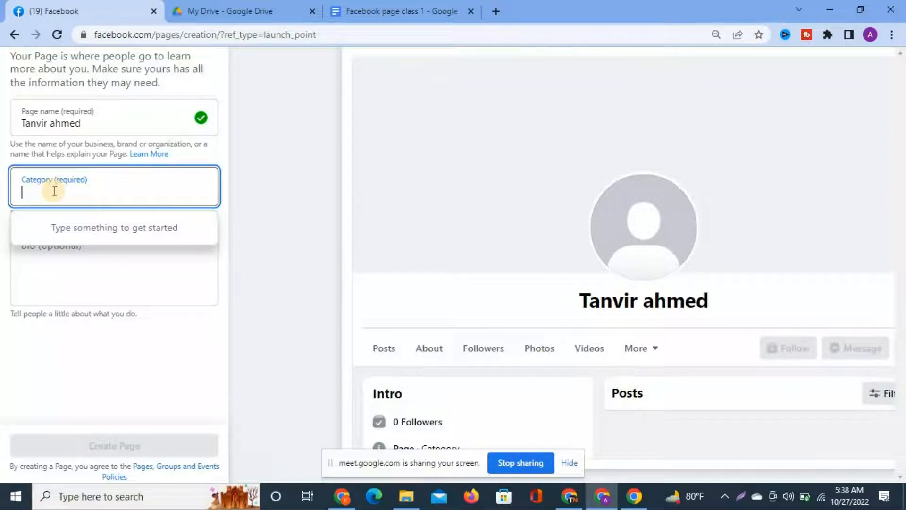
pyautogui.write('mar')
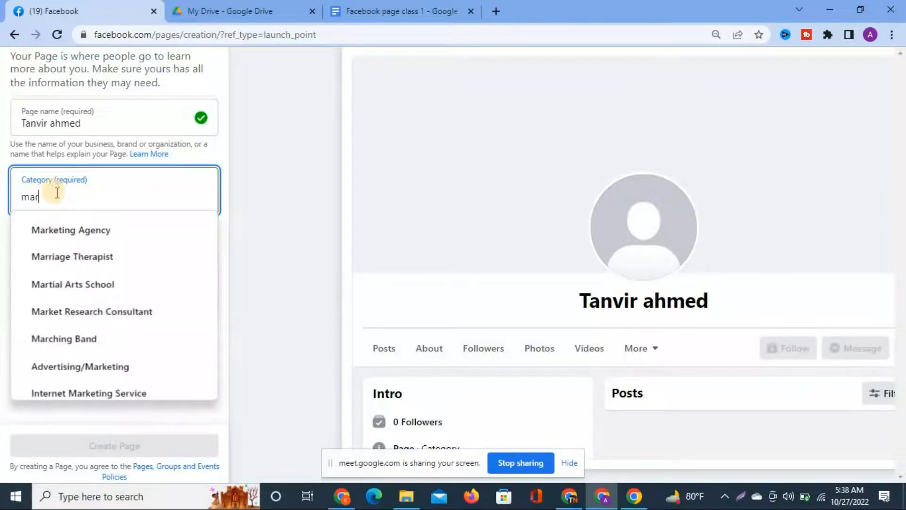
pyautogui.click(75, 235)
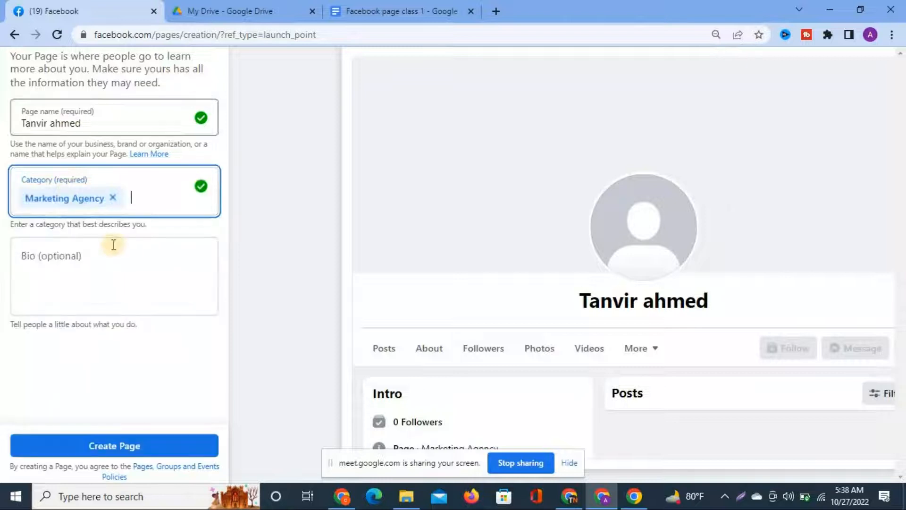
pyautogui.click(43, 256)
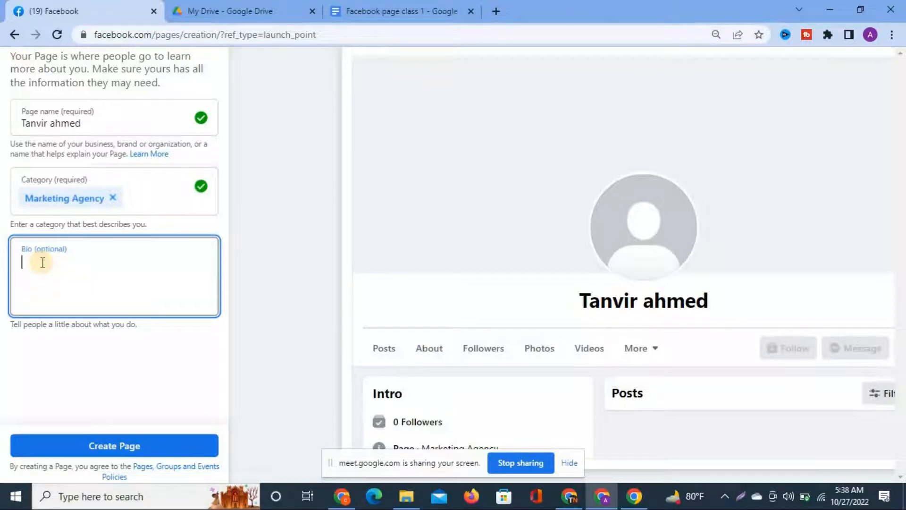
# Admit the waiting participant in Google Meet, then return to the Facebook form.
pyautogui.click(570, 497)
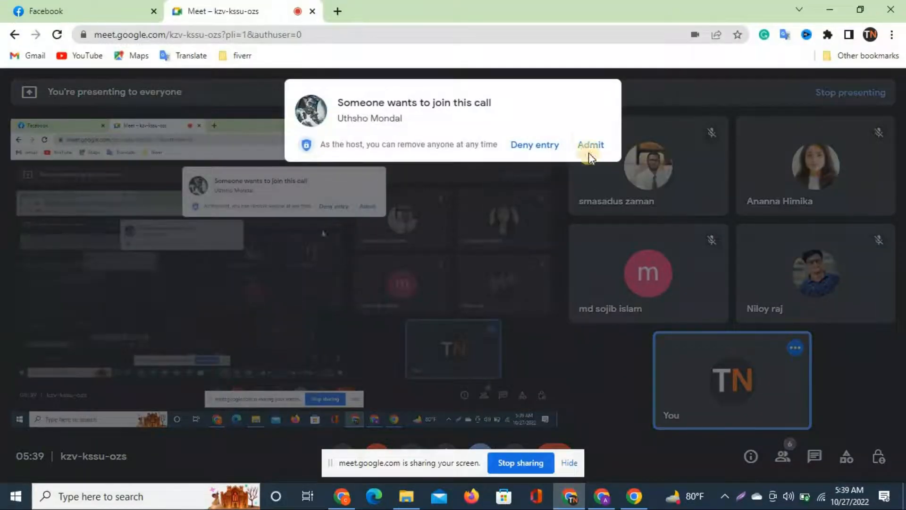
pyautogui.click(587, 145)
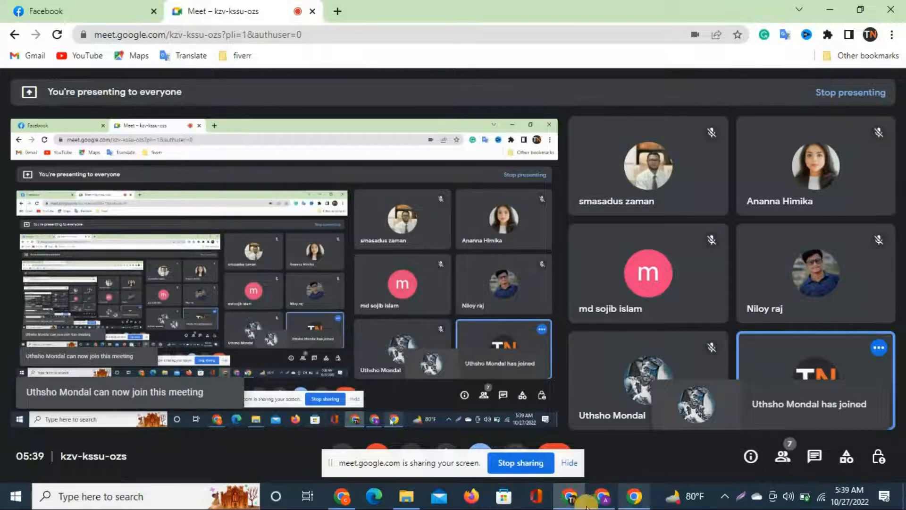
pyautogui.moveTo(582, 506)
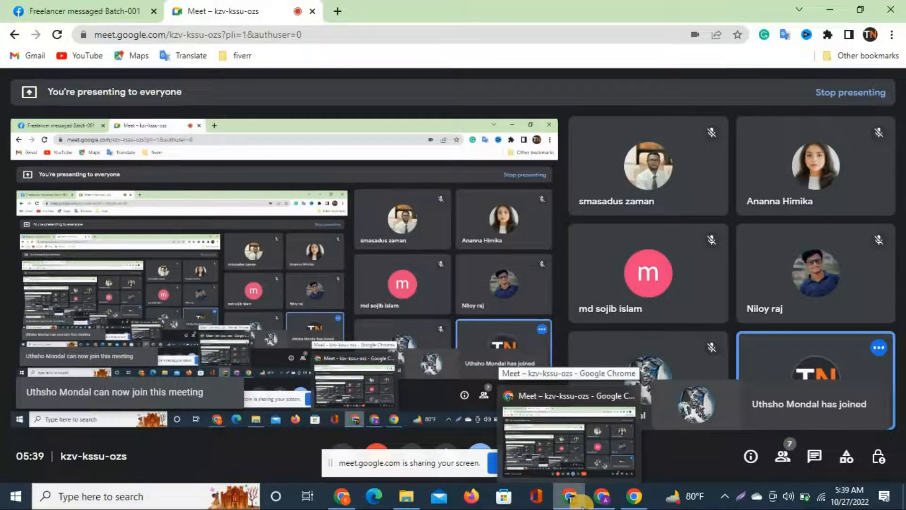
pyautogui.click(602, 495)
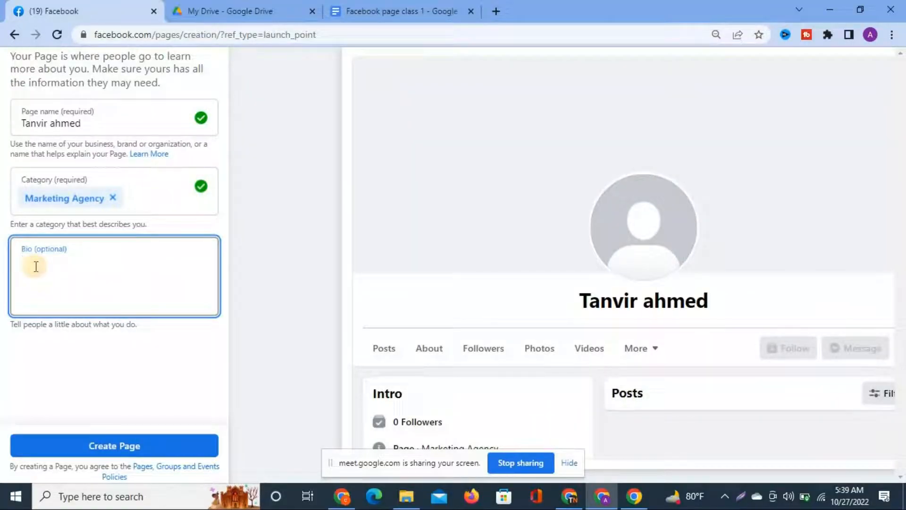
# Type the bio 'wlc to my page', correcting the typos along the way.
pyautogui.write('w;c tp')
pyautogui.press('BackSpace')
pyautogui.write('o ')
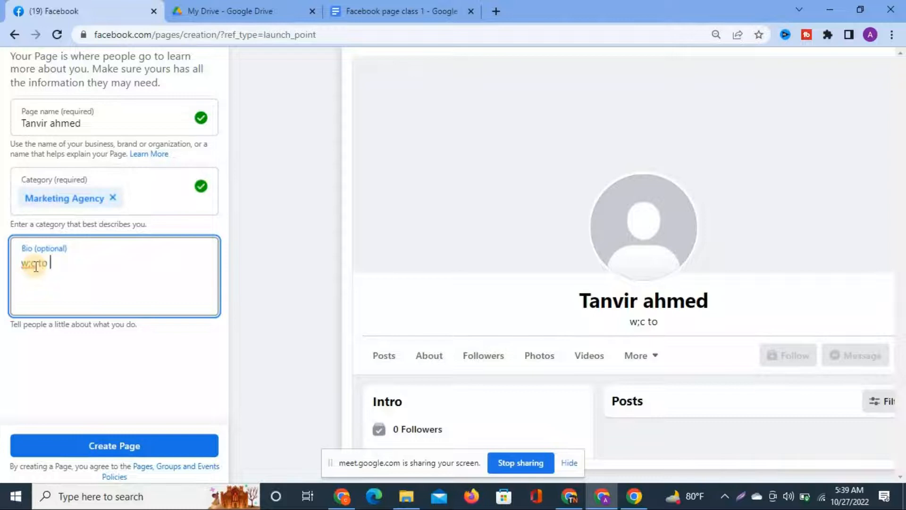
pyautogui.write('my oage')
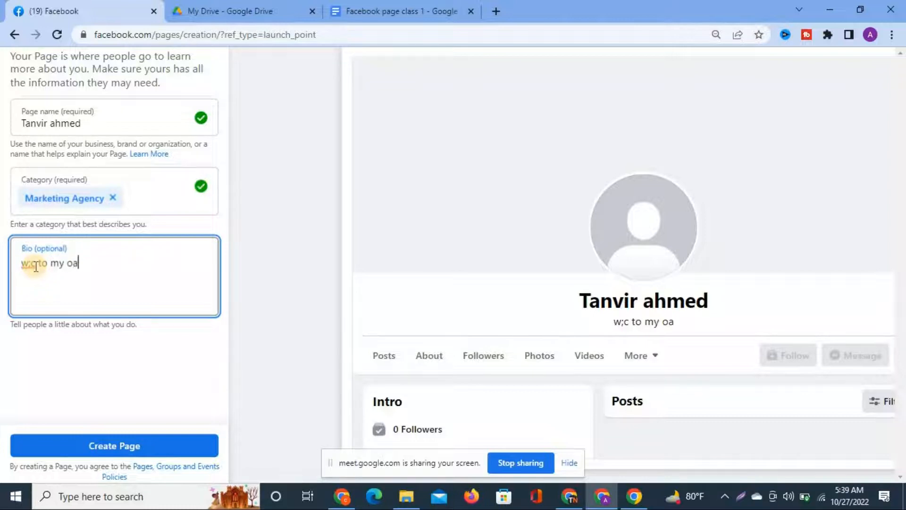
pyautogui.press('BackSpace')
pyautogui.press('BackSpace')
pyautogui.press('BackSpace')
pyautogui.press('BackSpace')
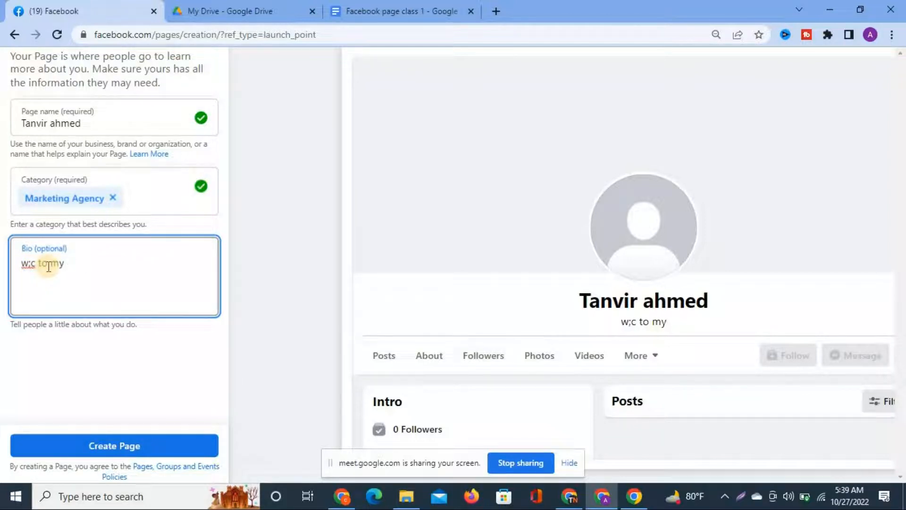
pyautogui.write('n')
pyautogui.press('BackSpace')
pyautogui.click(37, 262)
pyautogui.press('BackSpace')
pyautogui.press('BackSpace')
pyautogui.write('lc')
pyautogui.click(84, 263)
pyautogui.write('page')
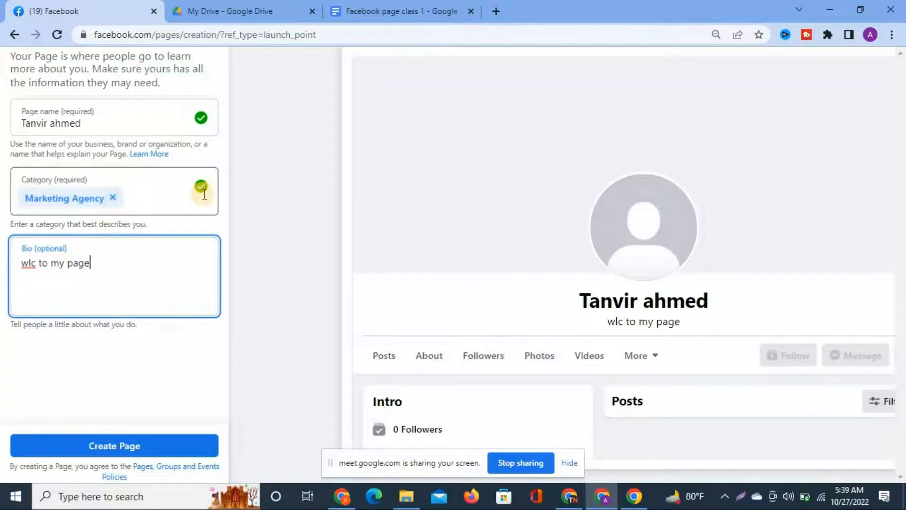
pyautogui.scroll(2, 202, 191)
pyautogui.scroll(-2, 202, 194)
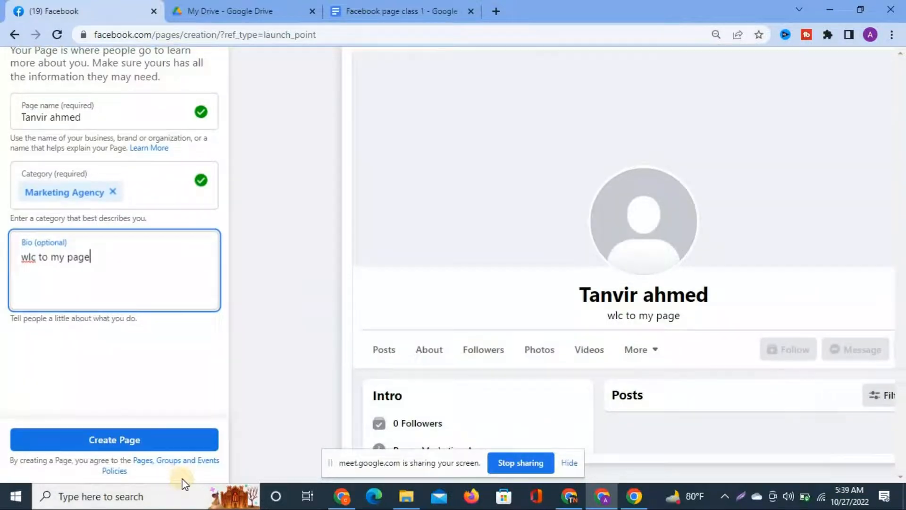
# Create the Page, zoom out, dismiss the success notice and select the Website field.
pyautogui.click(102, 440)
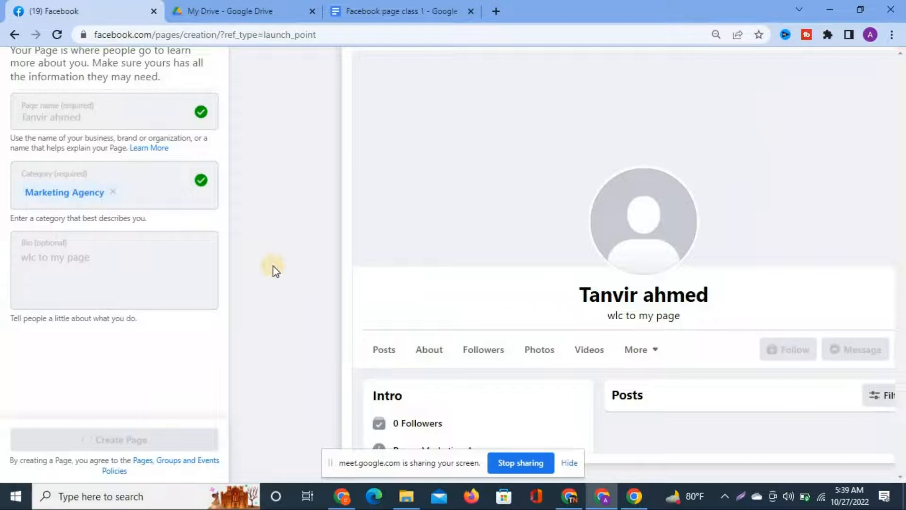
pyautogui.hotkey('ctrl', '-')
pyautogui.hotkey('ctrl', '-')
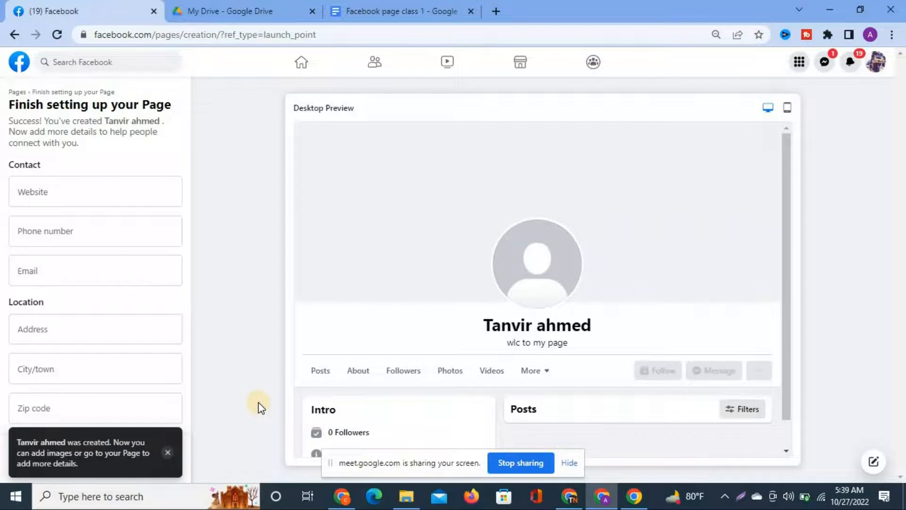
pyautogui.click(167, 451)
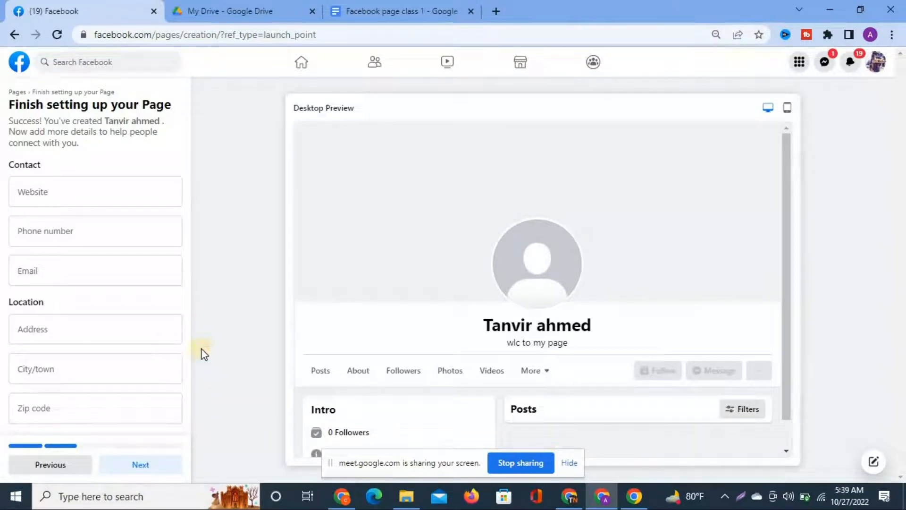
pyautogui.click(61, 199)
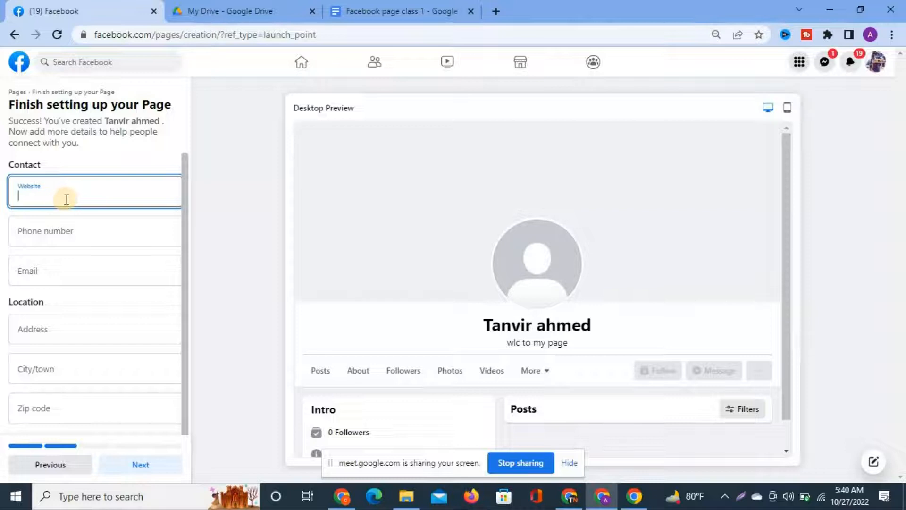
pyautogui.click(569, 498)
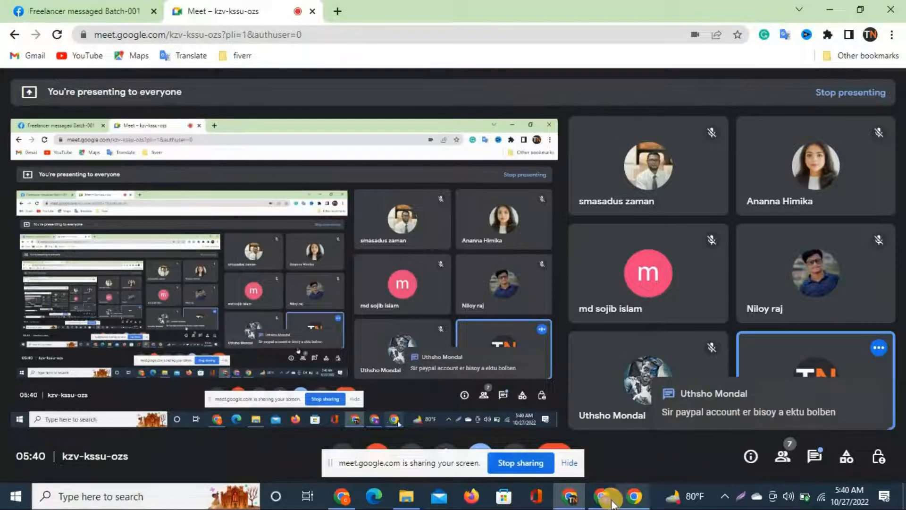
# Check the new Meet chat message, then bring the Facebook page-setup window back.
pyautogui.moveTo(602, 496)
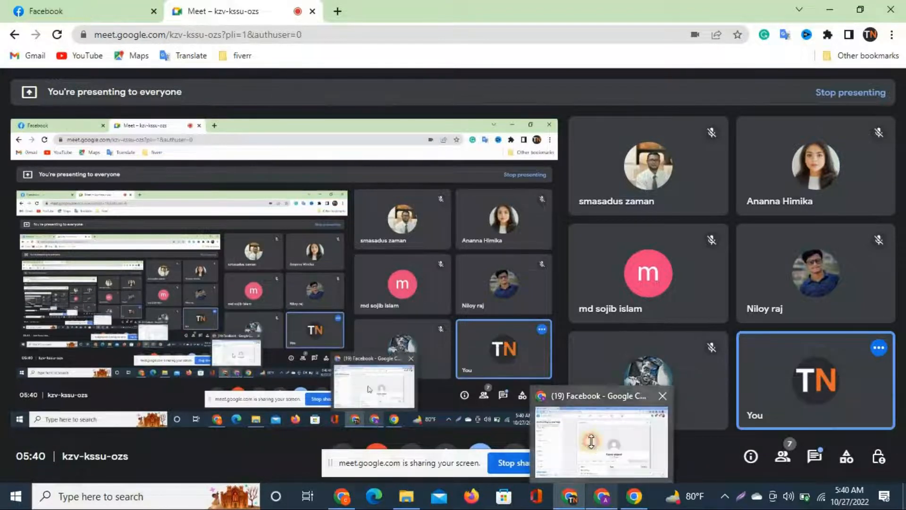
pyautogui.click(594, 451)
pyautogui.scroll(2, 142, 233)
pyautogui.hscroll(-1, 142, 233)
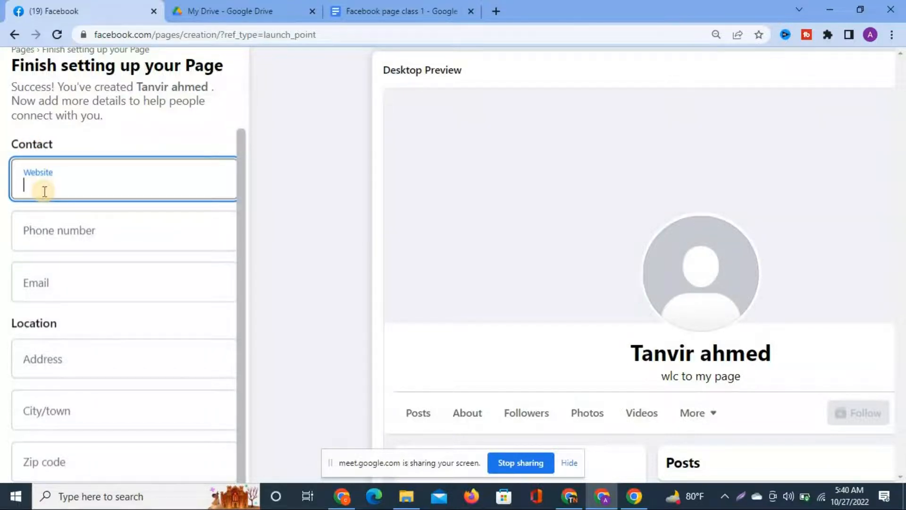
# Type the Page's website address, correcting the '.cpm' typo to '.com'.
pyautogui.scroll(-3, 45, 191)
pyautogui.scroll(5, 44, 191)
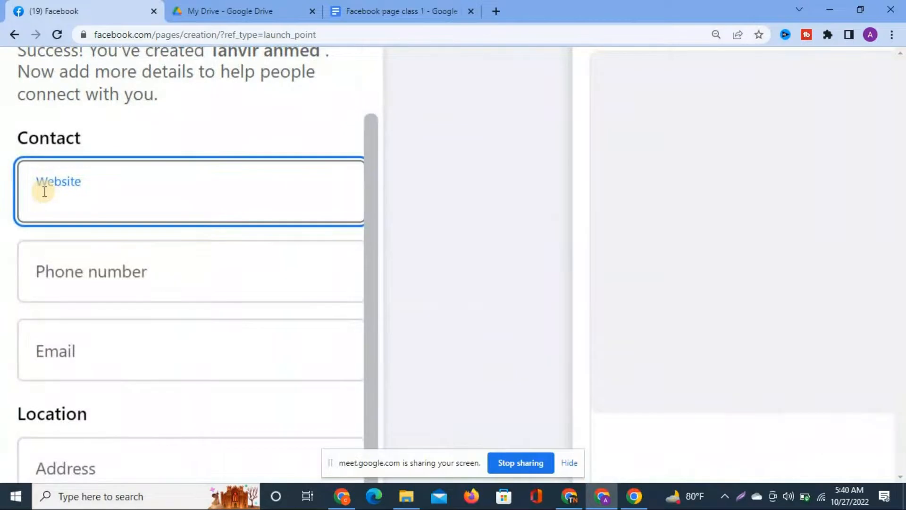
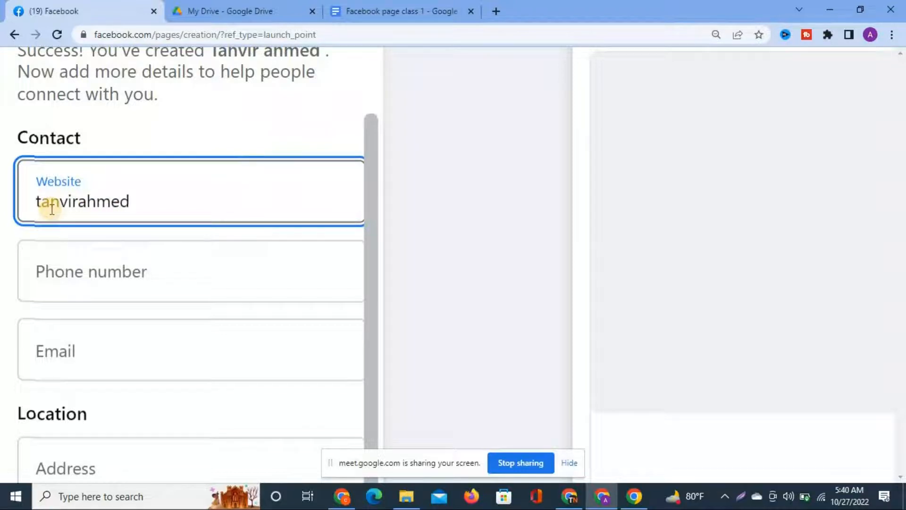
pyautogui.write('.cp')
pyautogui.write('m')
pyautogui.press('BackSpace')
pyautogui.press('BackSpace')
pyautogui.write('om')
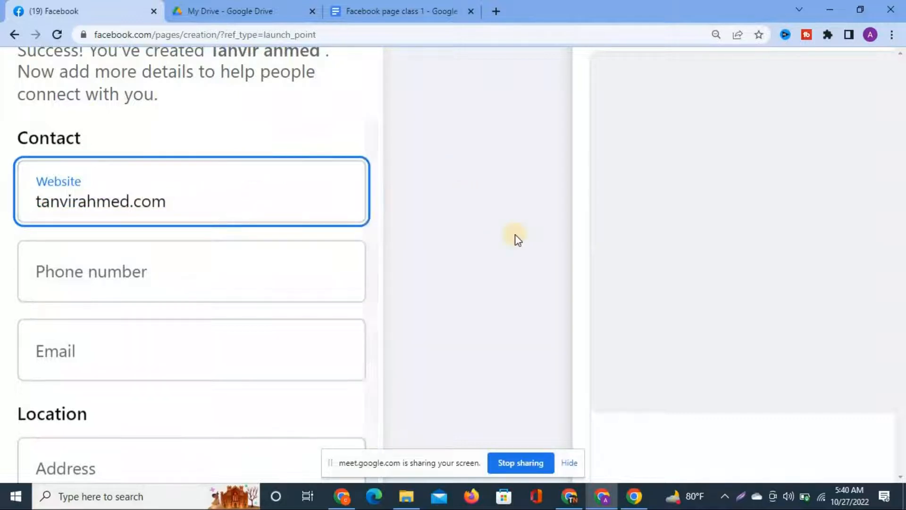
# Move between the Website and Phone number fields until the website validates.
pyautogui.scroll(-1, 514, 234)
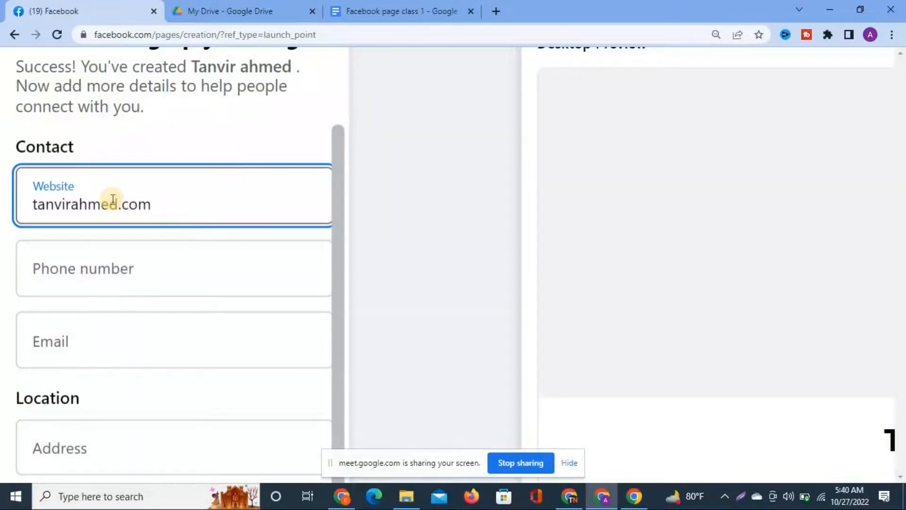
pyautogui.moveTo(154, 204); pyautogui.dragTo(27, 205)
pyautogui.click(198, 203)
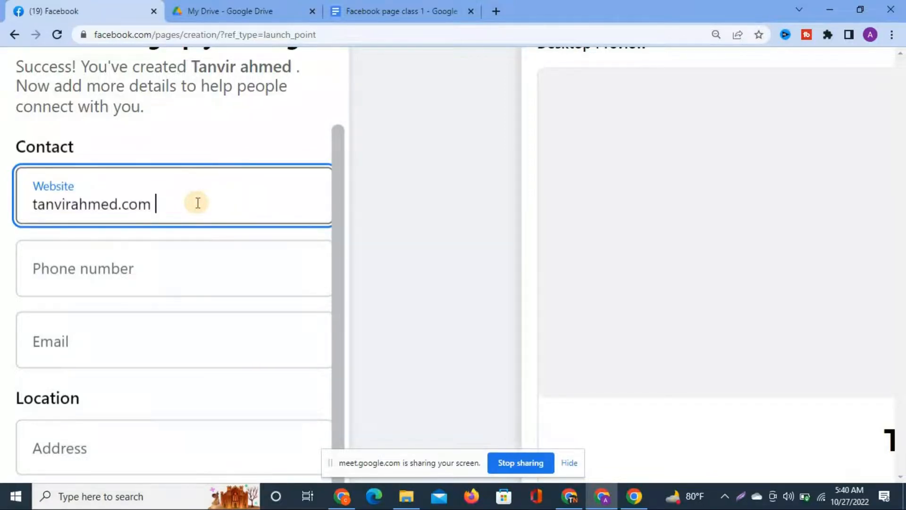
pyautogui.scroll(-2, 196, 202)
pyautogui.doubleClick(61, 202)
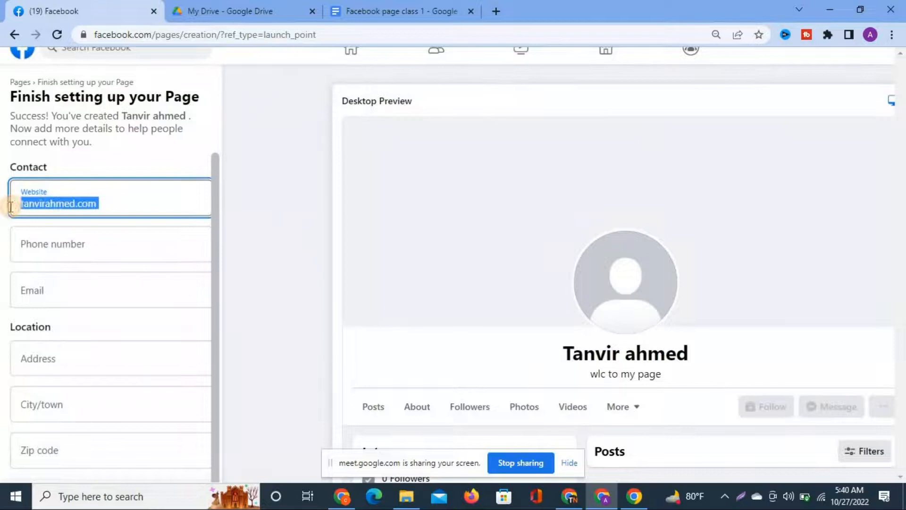
pyautogui.click(18, 203)
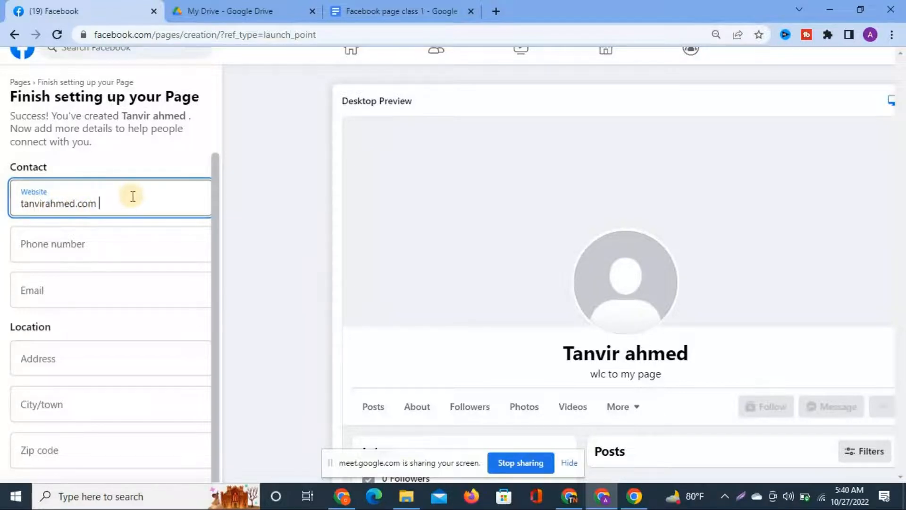
pyautogui.scroll(3, 133, 196)
pyautogui.hscroll(-1, 91, 279)
pyautogui.click(63, 266)
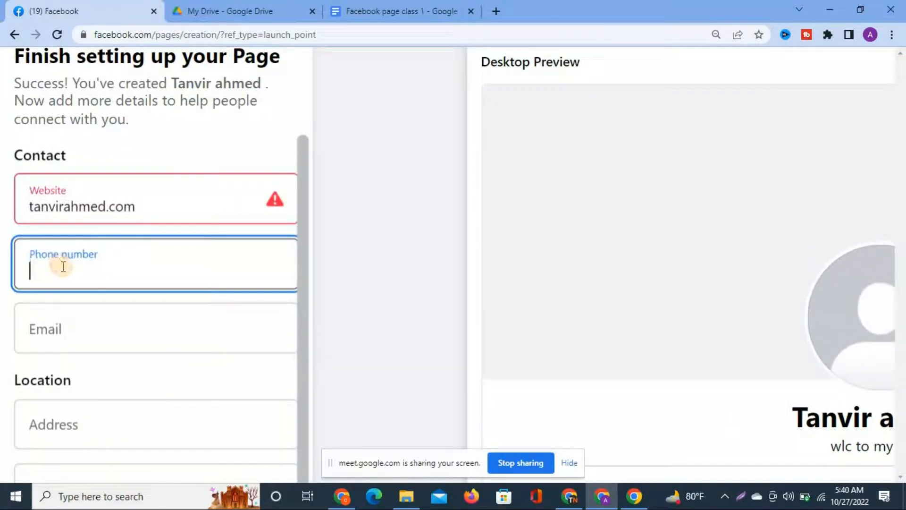
pyautogui.click(158, 203)
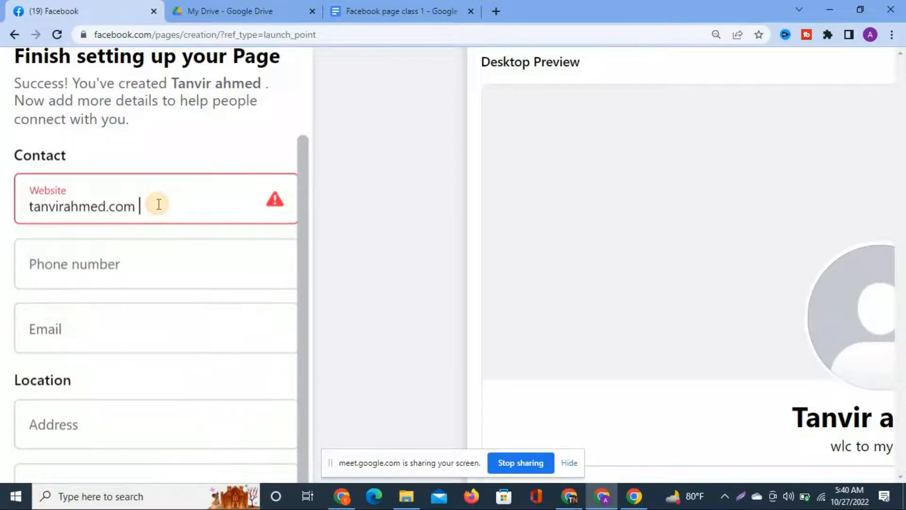
pyautogui.click(126, 281)
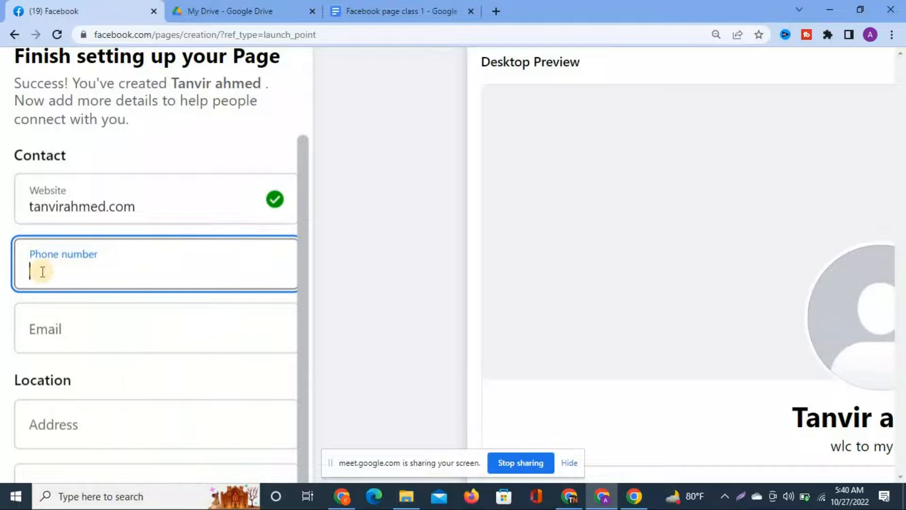
pyautogui.scroll(-5, 42, 272)
pyautogui.click(36, 230)
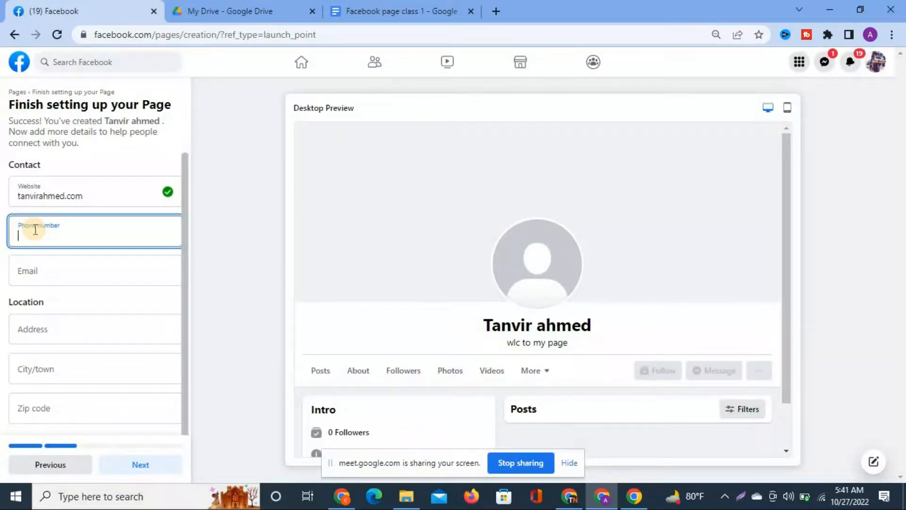
pyautogui.scroll(5, 35, 230)
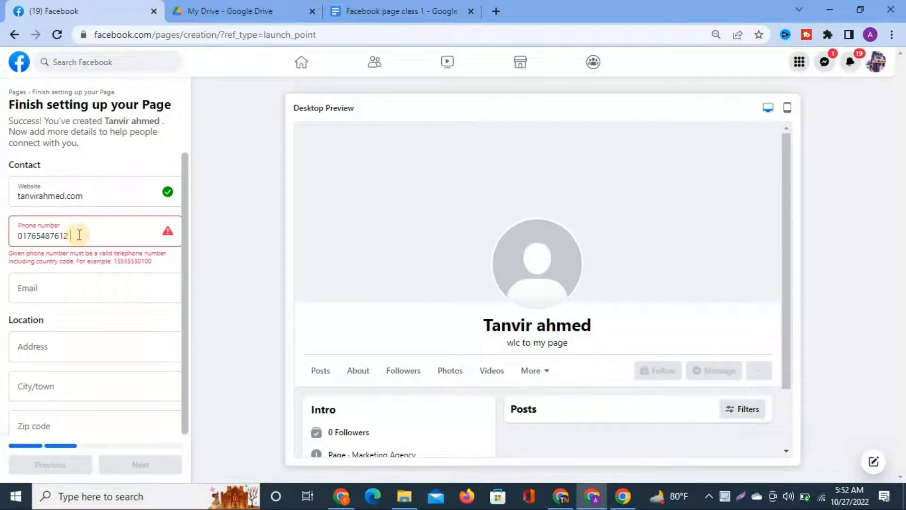
pyautogui.press('BackSpace')
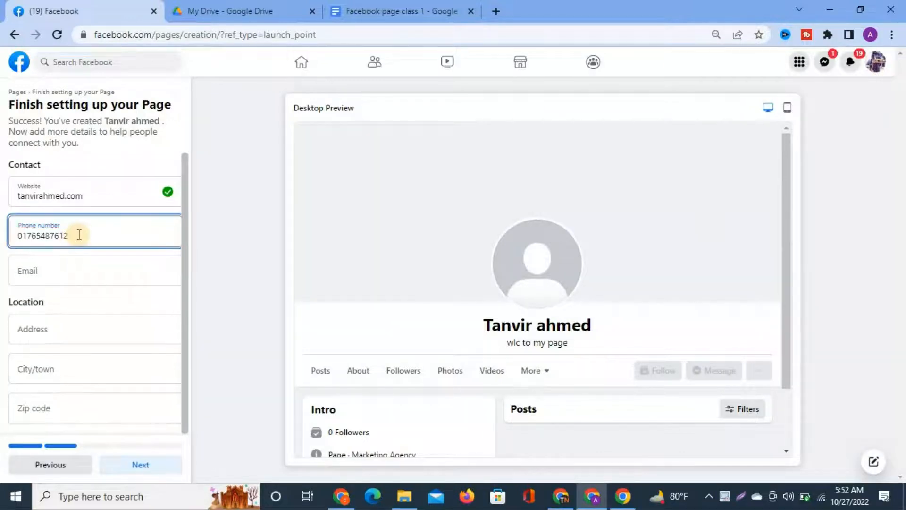
pyautogui.click(20, 235)
pyautogui.scroll(5, 20, 233)
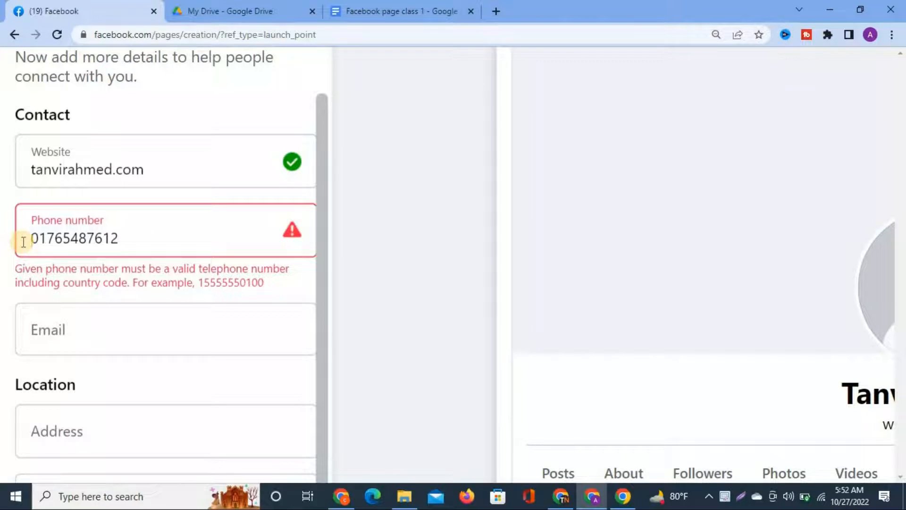
pyautogui.write('+')
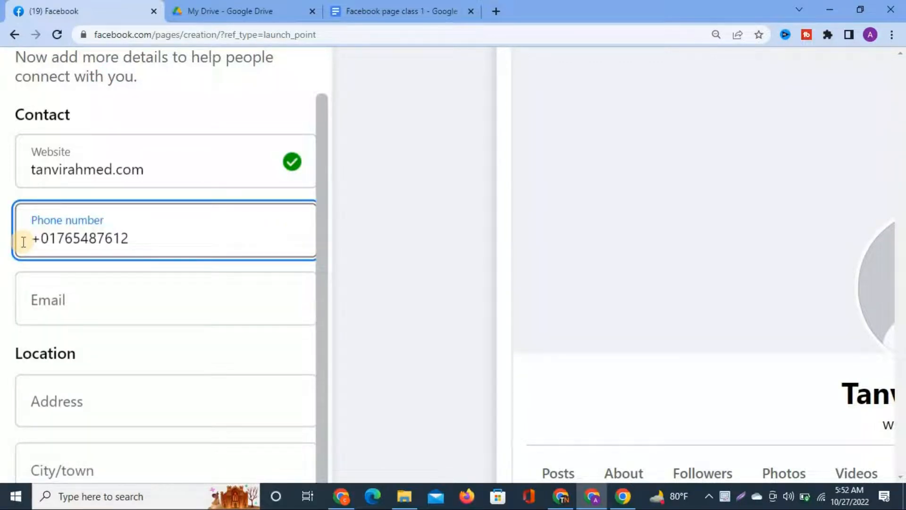
pyautogui.write('0')
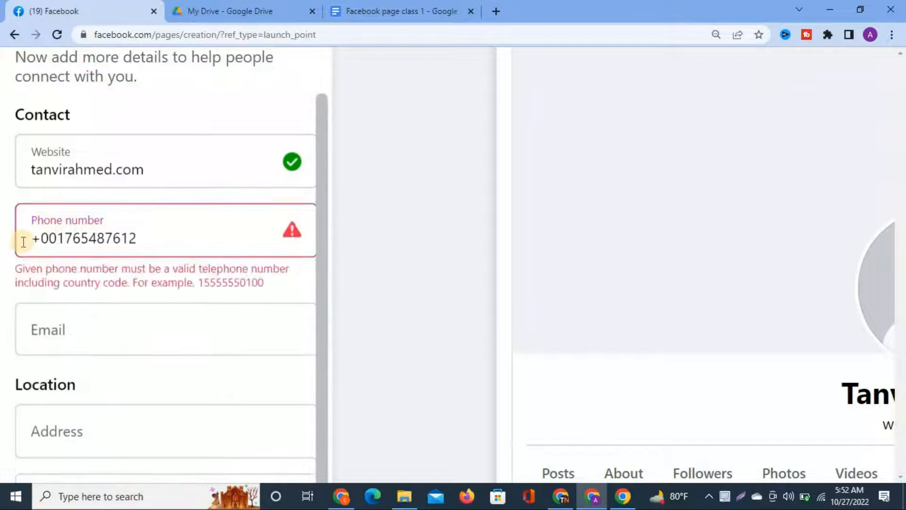
pyautogui.press('BackSpace')
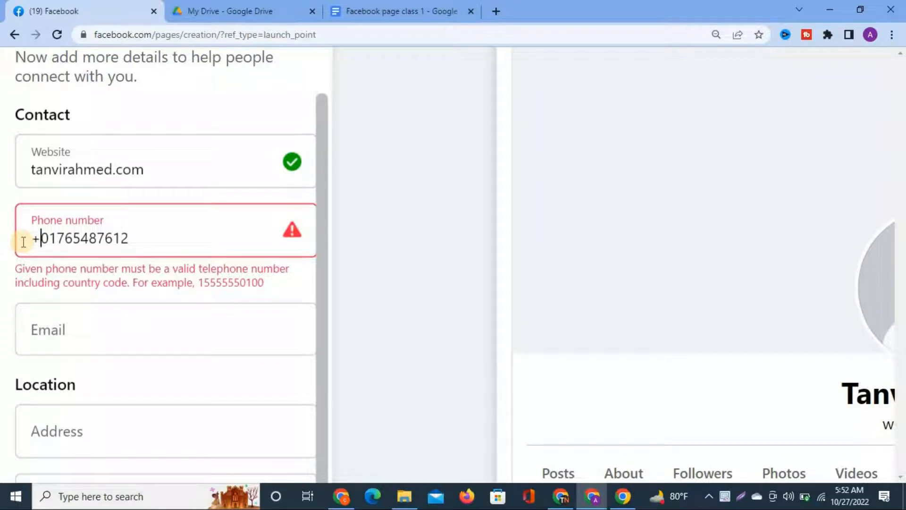
pyautogui.click(23, 242)
pyautogui.write('088')
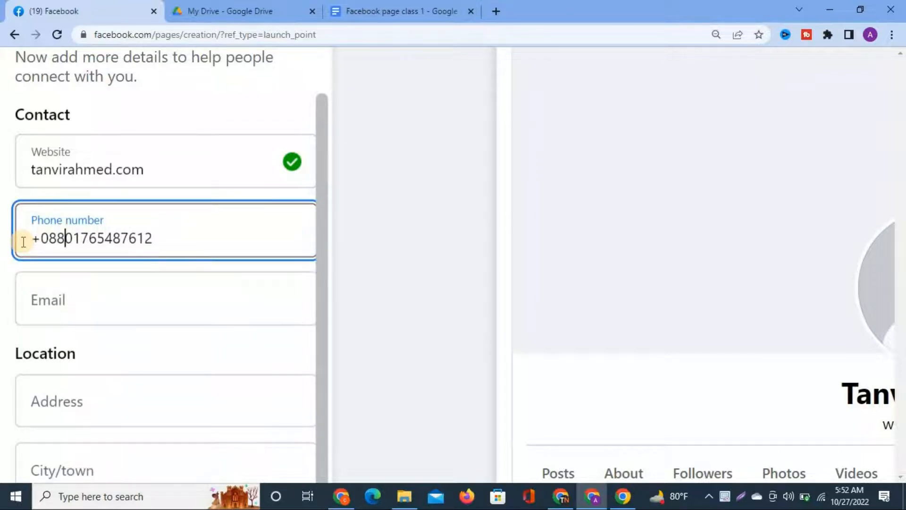
pyautogui.click(72, 239)
pyautogui.press('BackSpace')
# Replace the trailing digits of the phone number with corrected digits.
pyautogui.click(193, 244)
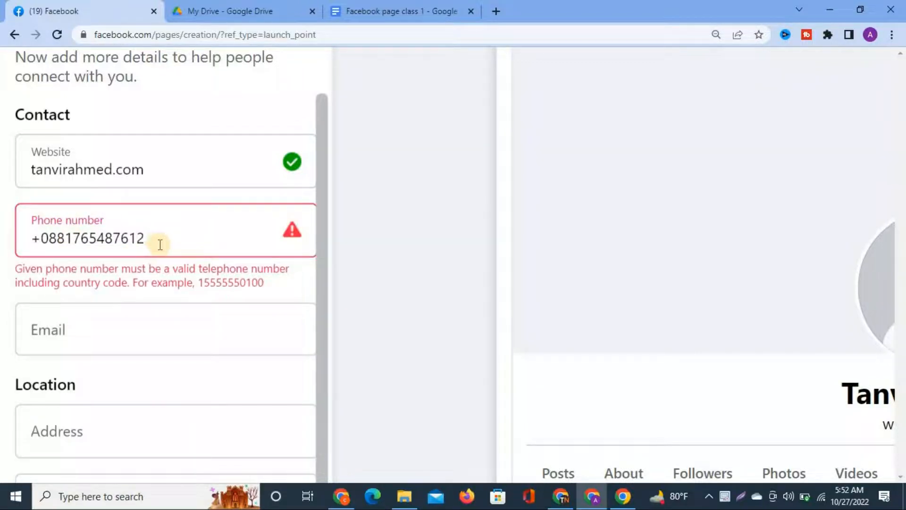
pyautogui.press('BackSpace')
pyautogui.press('BackSpace')
pyautogui.press('BackSpace')
pyautogui.press('BackSpace')
pyautogui.press('BackSpace')
pyautogui.press('BackSpace')
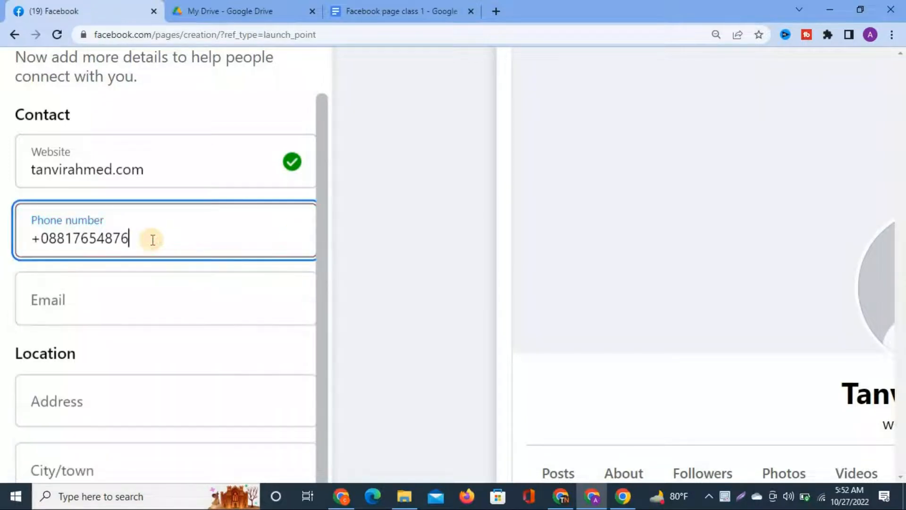
pyautogui.press('BackSpace')
pyautogui.press('BackSpace')
pyautogui.press('BackSpace')
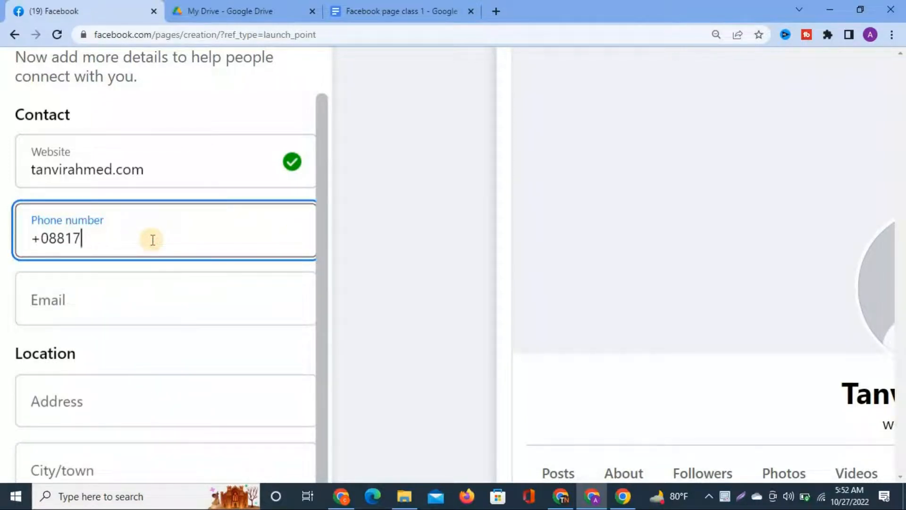
pyautogui.scroll(-5, 153, 240)
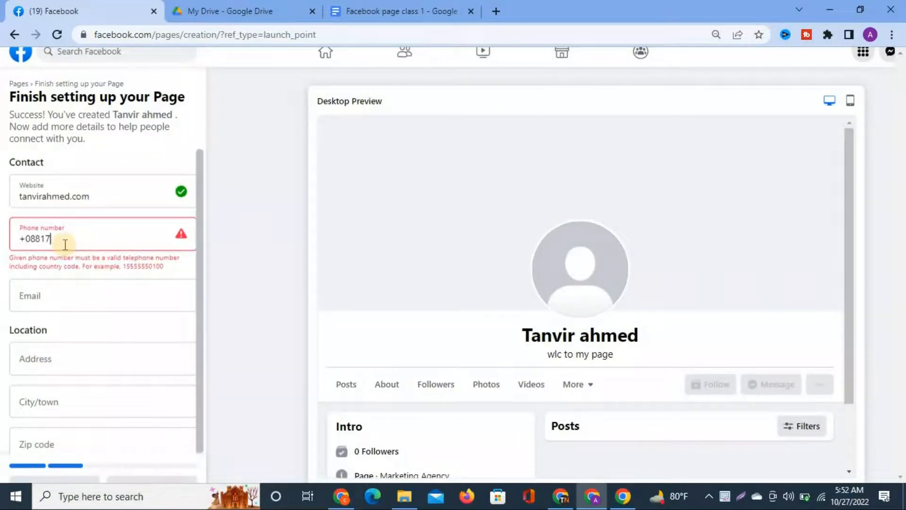
pyautogui.scroll(3, 65, 244)
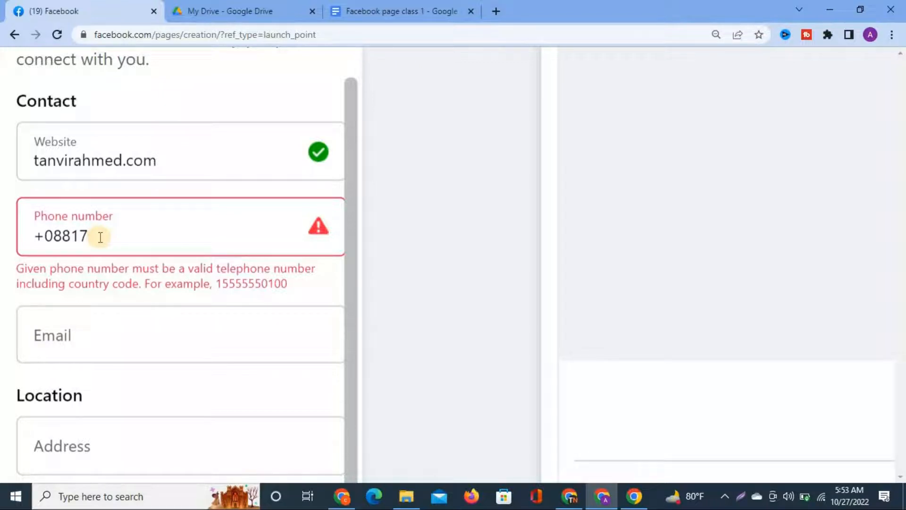
pyautogui.click(100, 237)
pyautogui.press('BackSpace')
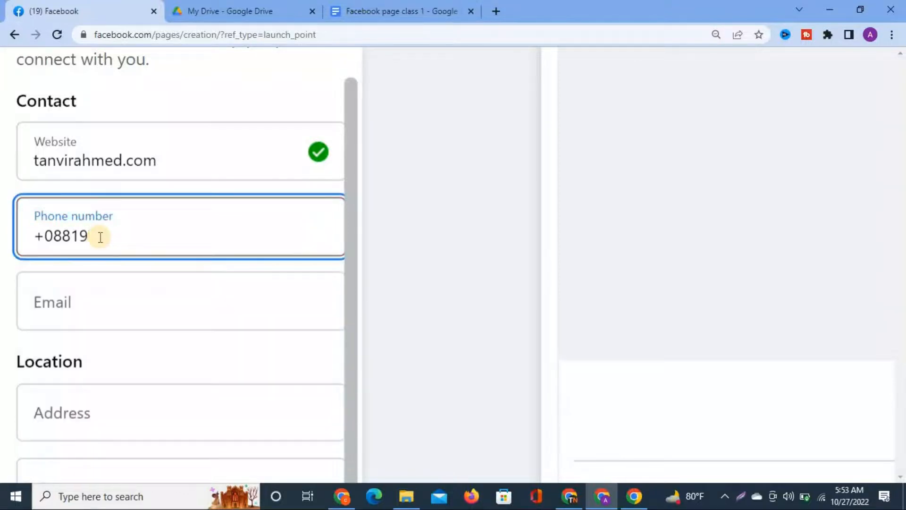
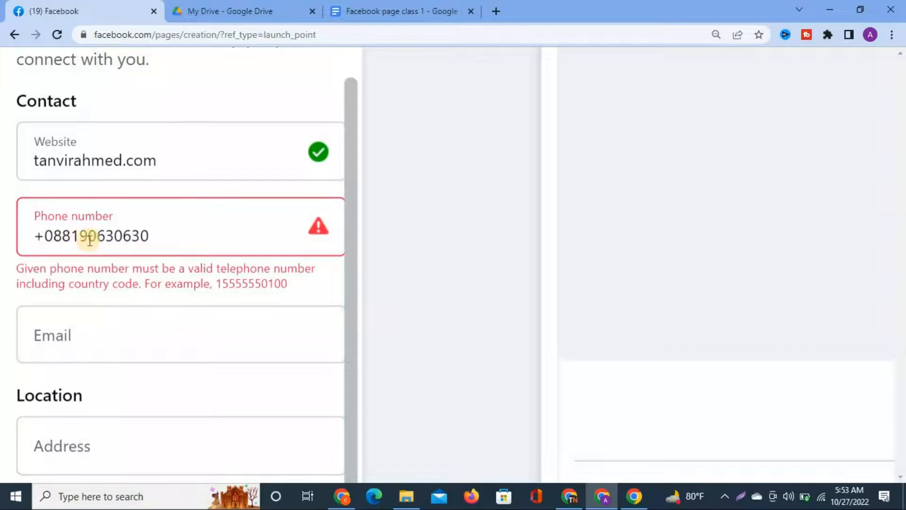
pyautogui.scroll(-3, 100, 238)
pyautogui.scroll(3, 58, 236)
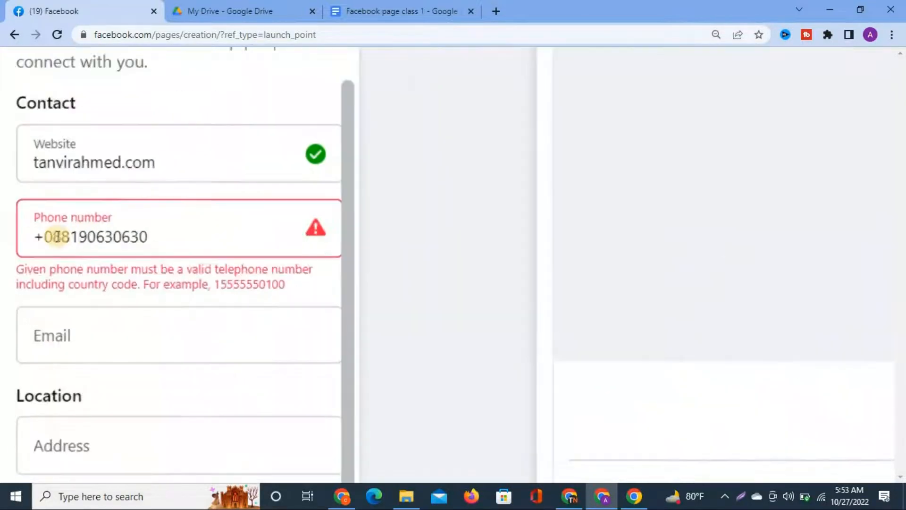
pyautogui.scroll(1, 57, 237)
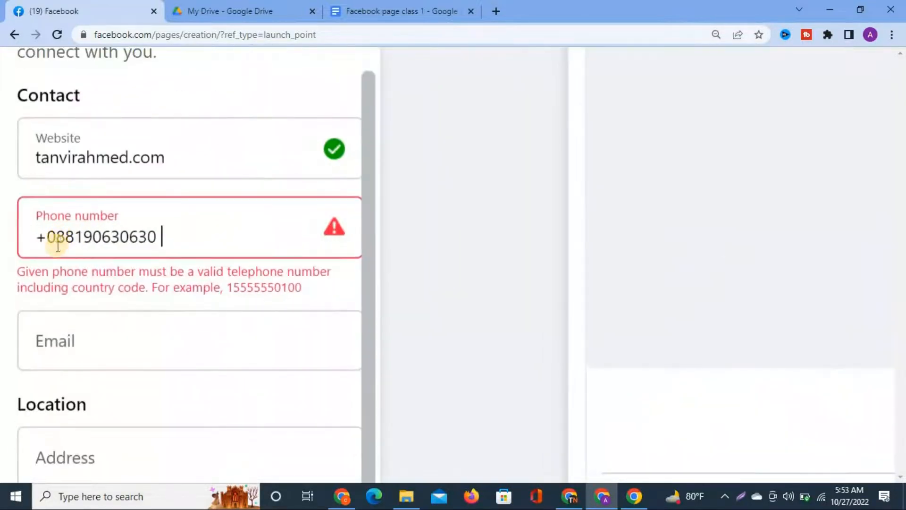
# Recheck the phone number entry, then move on to the Email field.
pyautogui.click(154, 240)
pyautogui.scroll(-3, 237, 269)
pyautogui.click(141, 254)
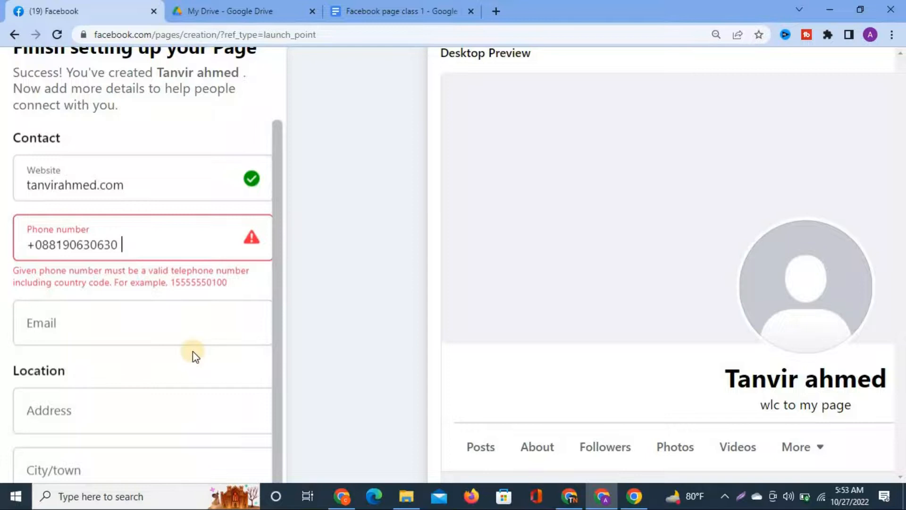
pyautogui.scroll(-2, 192, 351)
pyautogui.click(51, 290)
pyautogui.scroll(8, 51, 290)
pyautogui.scroll(-5, 51, 241)
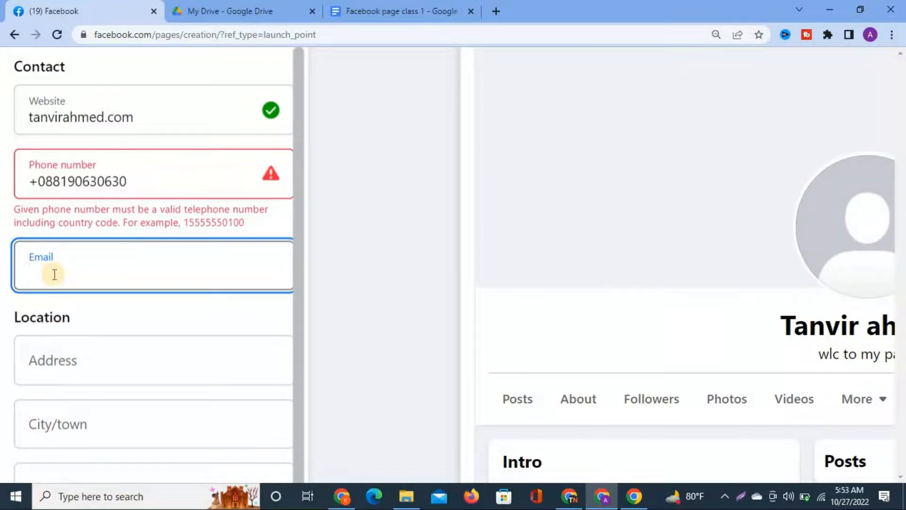
# Clear the phone number field entirely and move to the Email field.
pyautogui.click(135, 181)
pyautogui.hotkey('ctrl', 'a')
pyautogui.press('BackSpace')
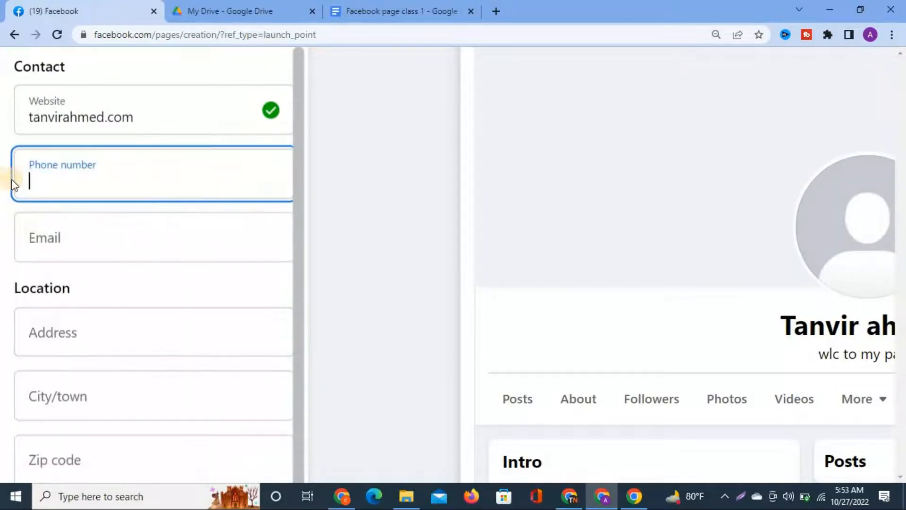
pyautogui.click(62, 245)
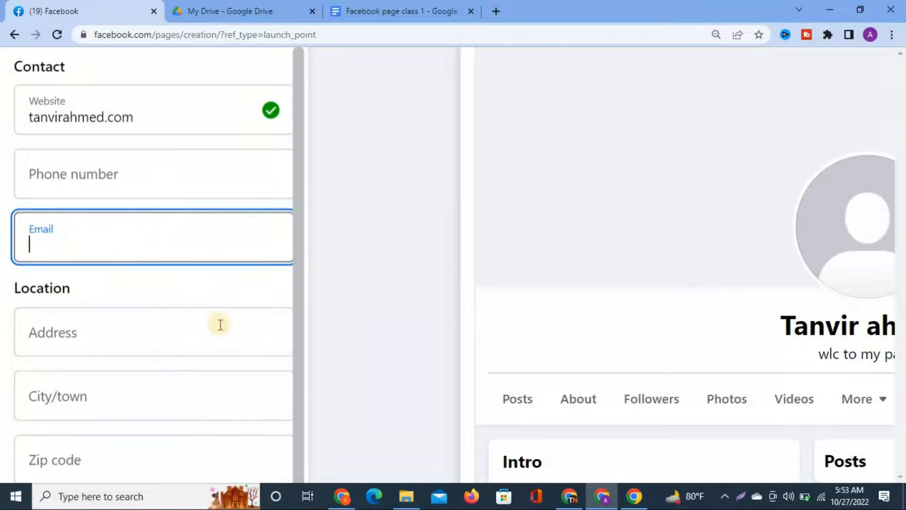
pyautogui.scroll(-2, 148, 275)
pyautogui.scroll(-3, 83, 216)
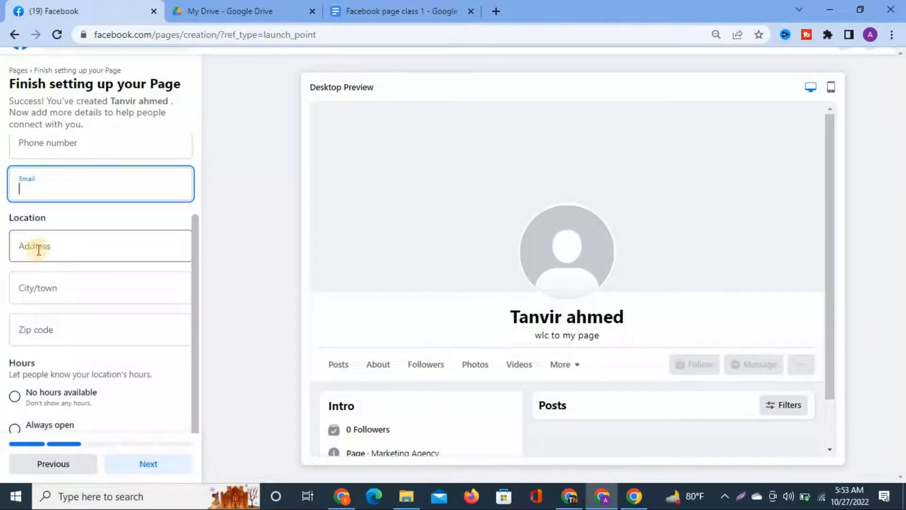
pyautogui.scroll(3, 58, 251)
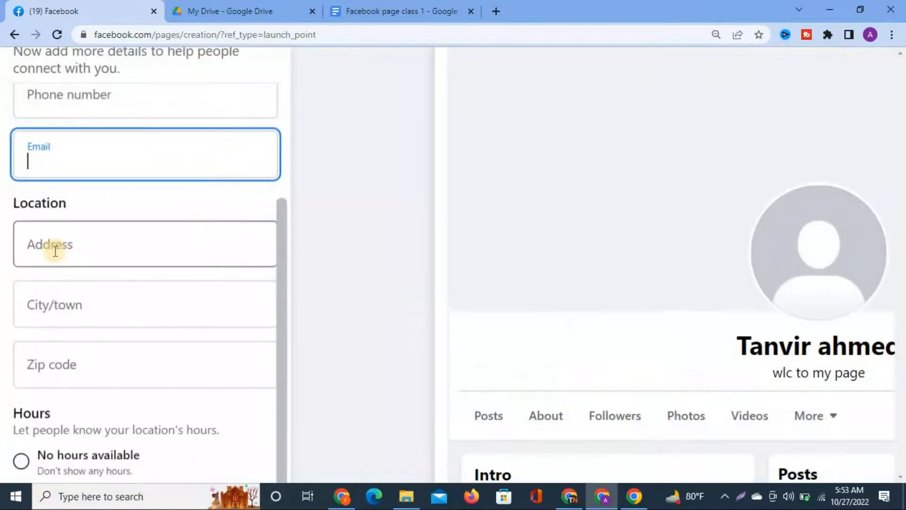
# Leave address, city/town and zip code blank and continue with Next.
pyautogui.click(83, 243)
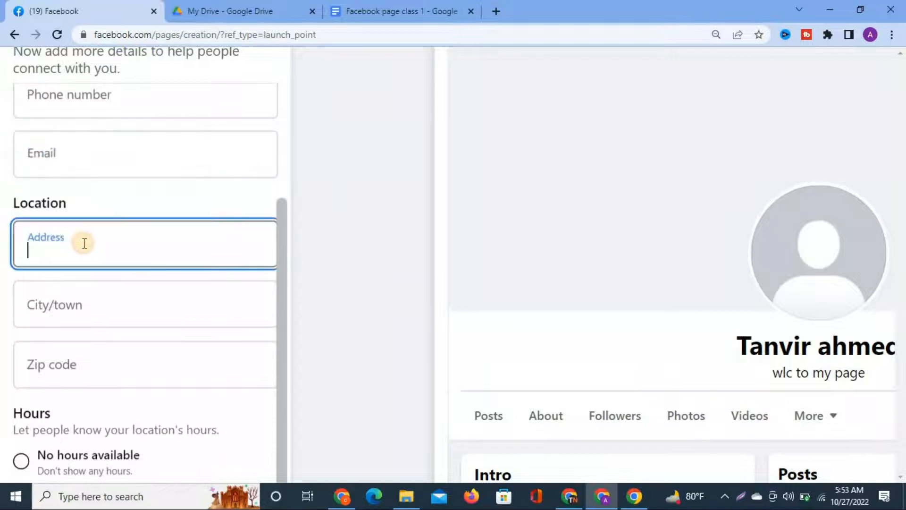
pyautogui.click(64, 305)
pyautogui.scroll(-3, 63, 308)
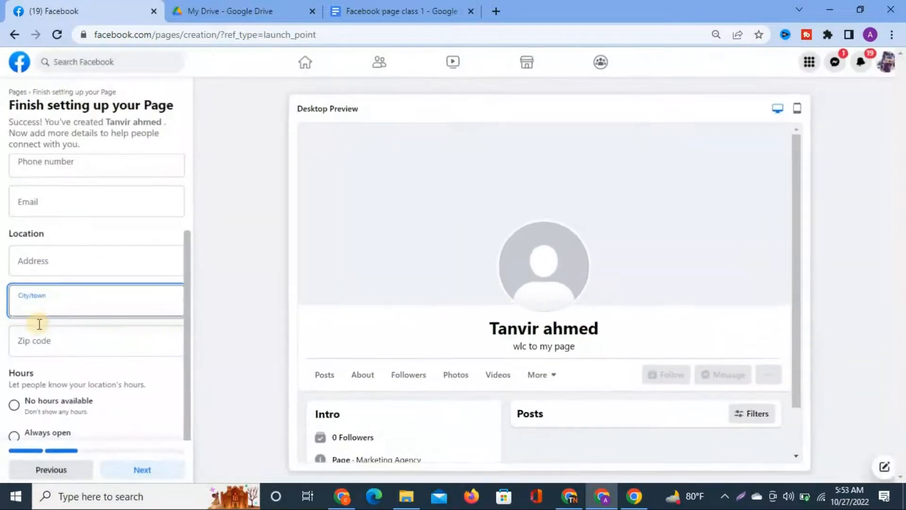
pyautogui.scroll(3, 33, 307)
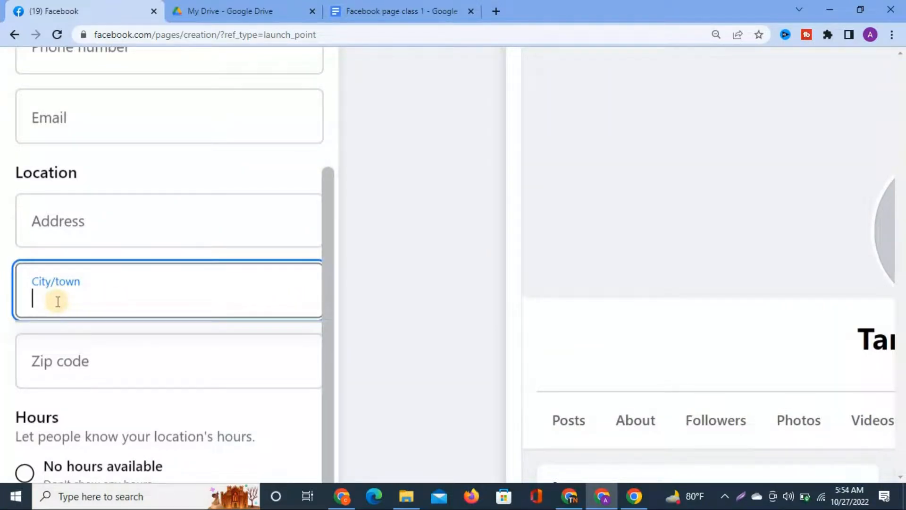
pyautogui.scroll(-3, 72, 302)
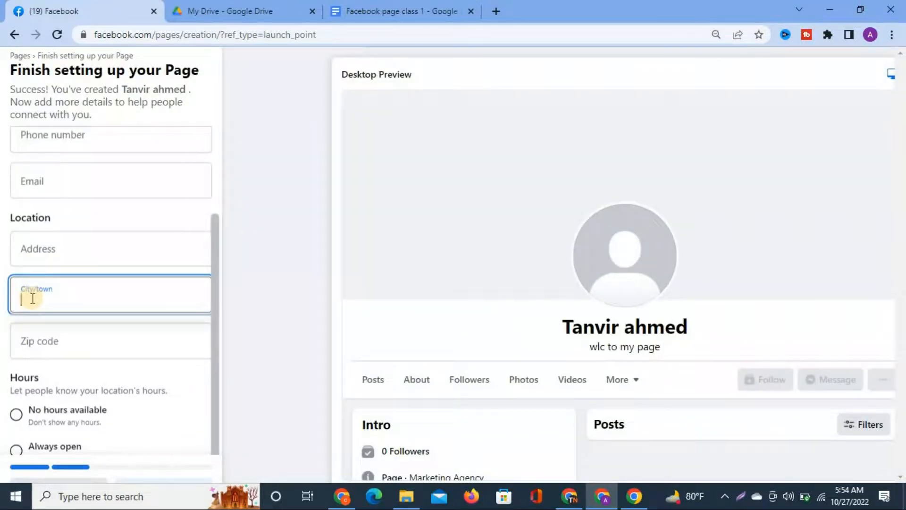
pyautogui.click(55, 344)
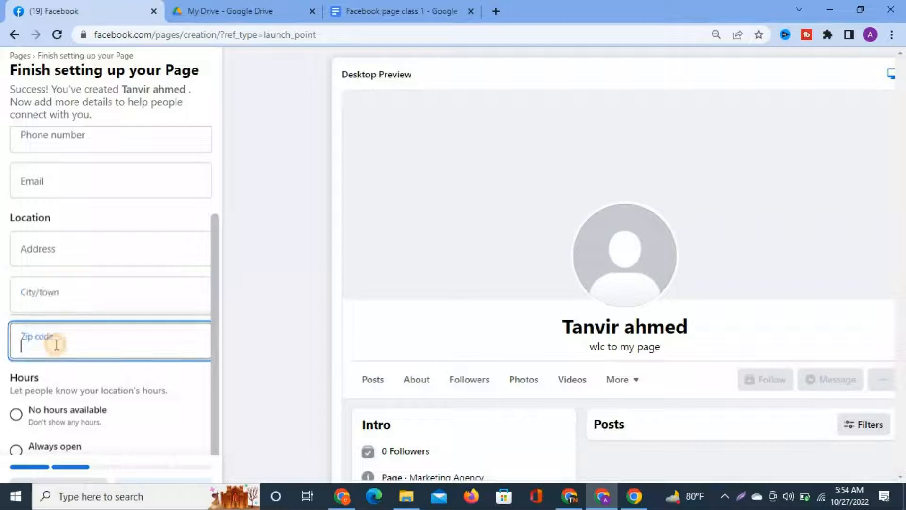
pyautogui.scroll(2, 56, 345)
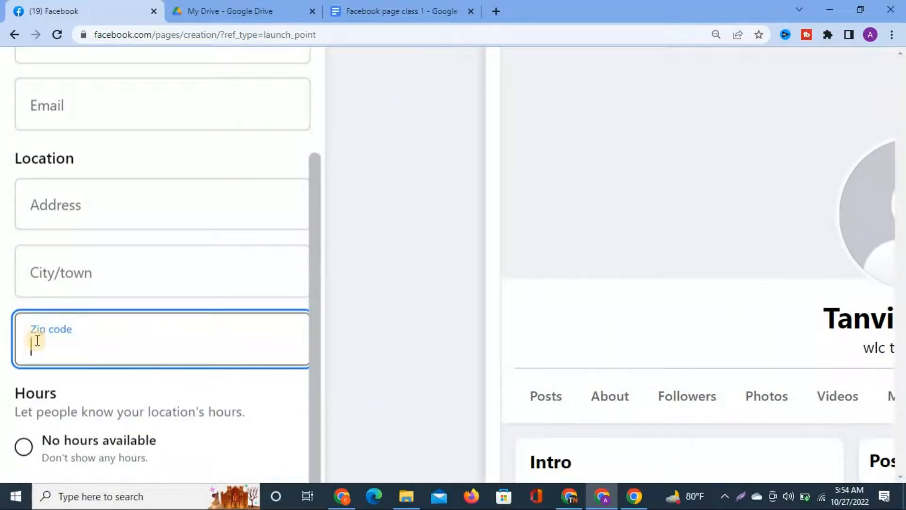
pyautogui.scroll(-2, 246, 319)
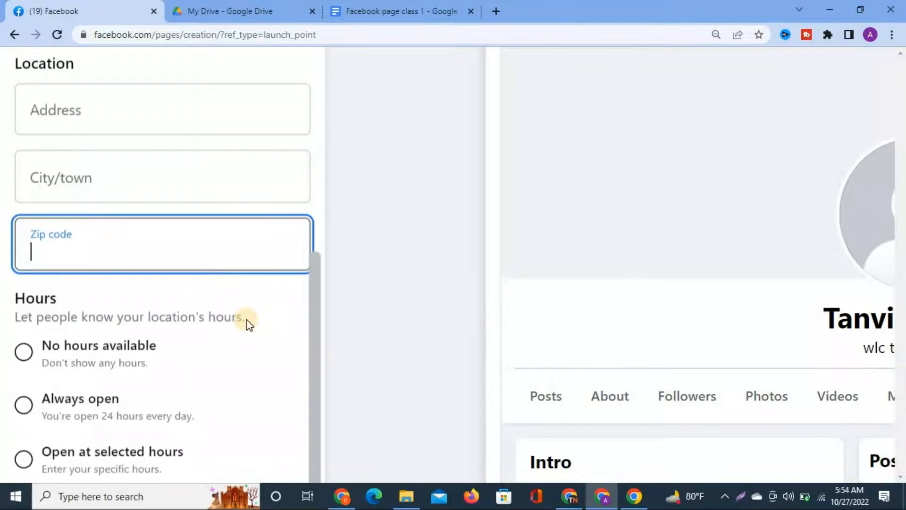
pyautogui.scroll(-2, 246, 323)
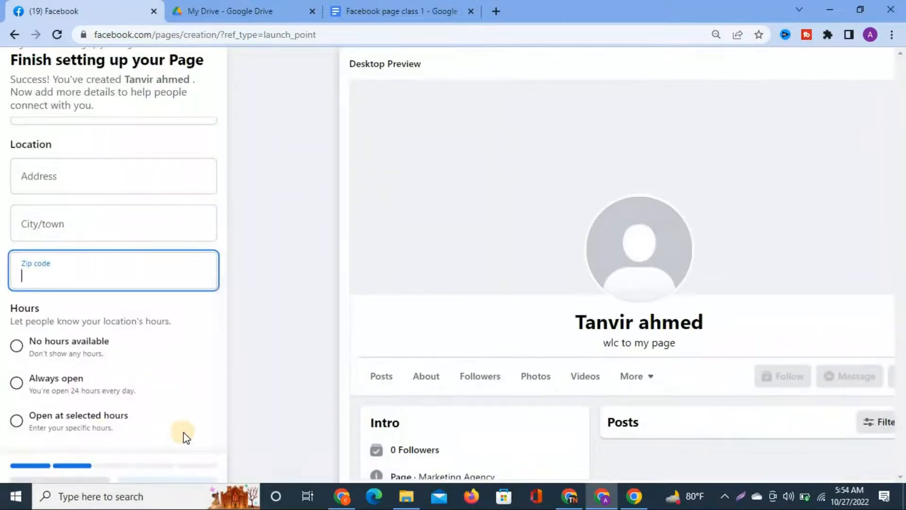
pyautogui.scroll(-2, 184, 435)
pyautogui.click(134, 462)
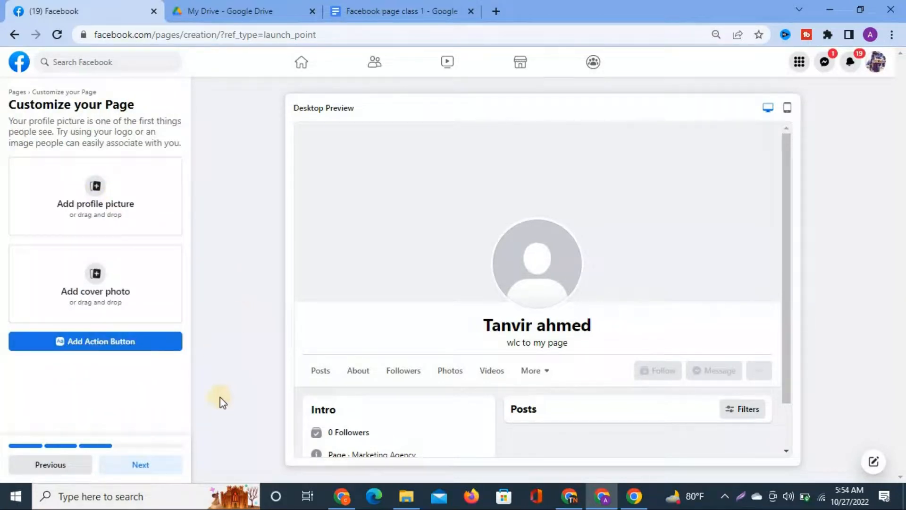
# Leave the Page without a profile picture or cover photo and continue to the audience step.
pyautogui.scroll(3, 112, 217)
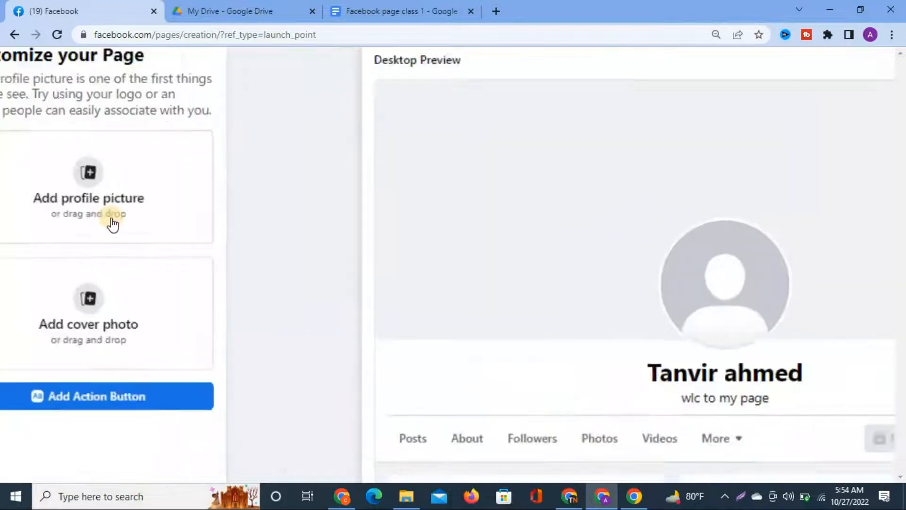
pyautogui.scroll(1, 112, 219)
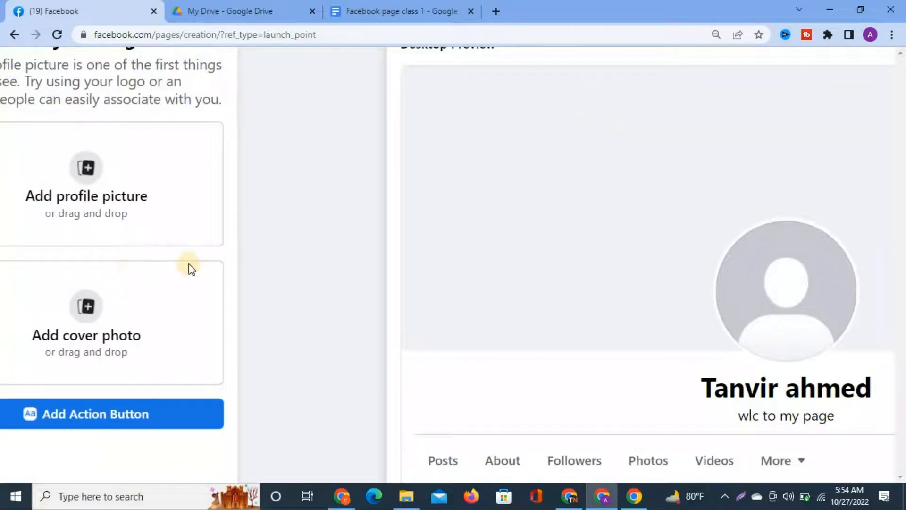
pyautogui.hscroll(-2, 191, 269)
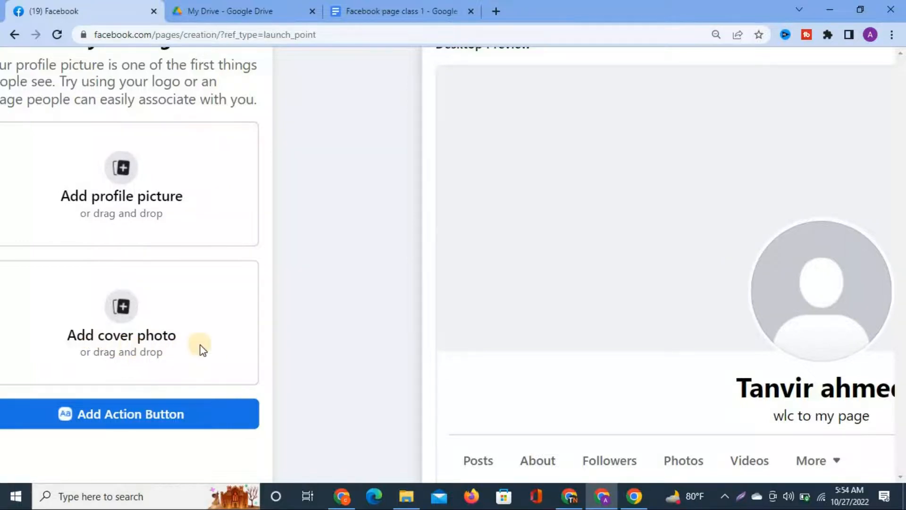
pyautogui.scroll(-3, 200, 345)
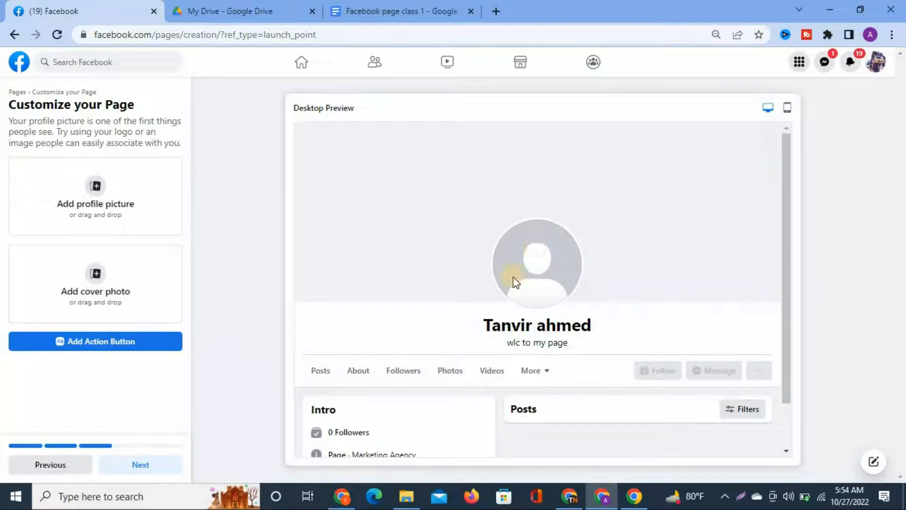
pyautogui.click(142, 464)
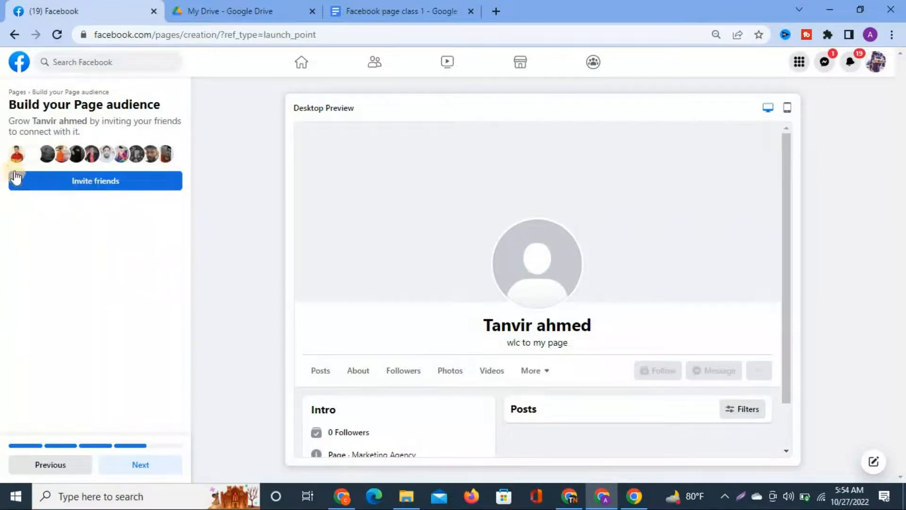
# Select the first seven friends in the invite list and send them Page invites.
pyautogui.click(115, 183)
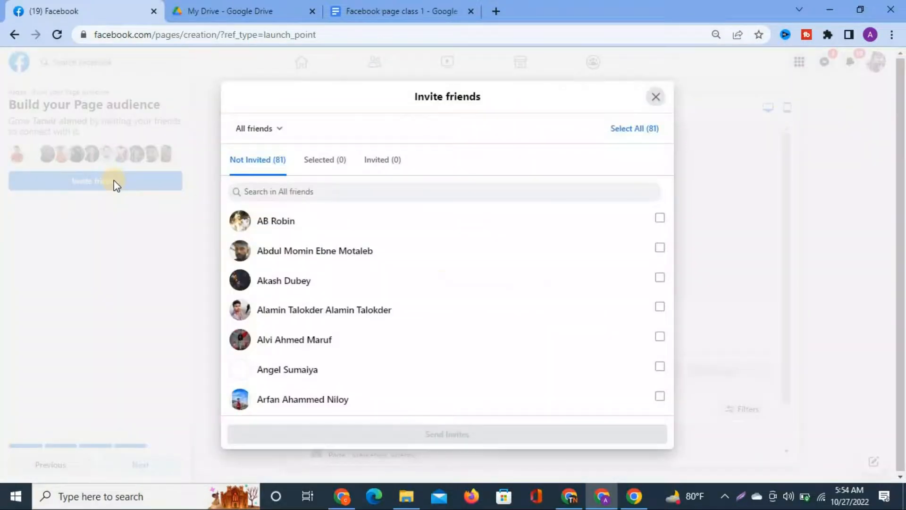
pyautogui.click(659, 218)
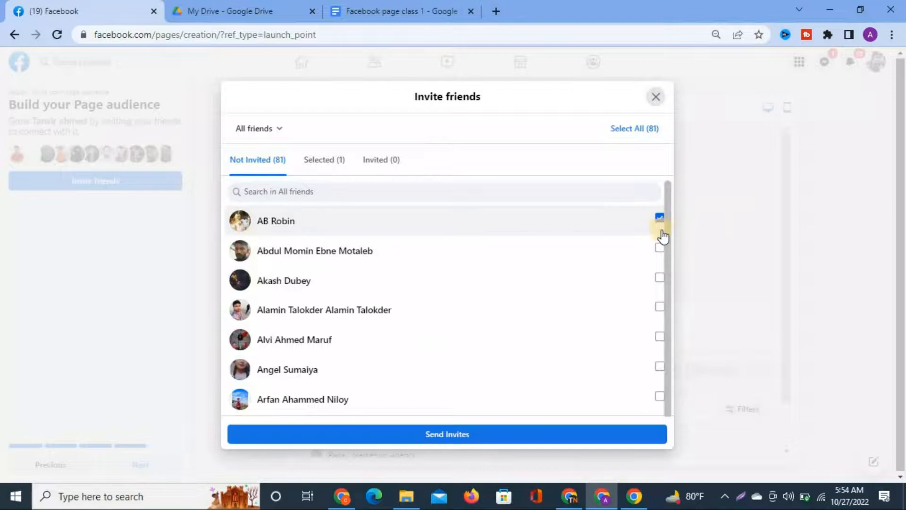
pyautogui.click(661, 249)
pyautogui.click(659, 278)
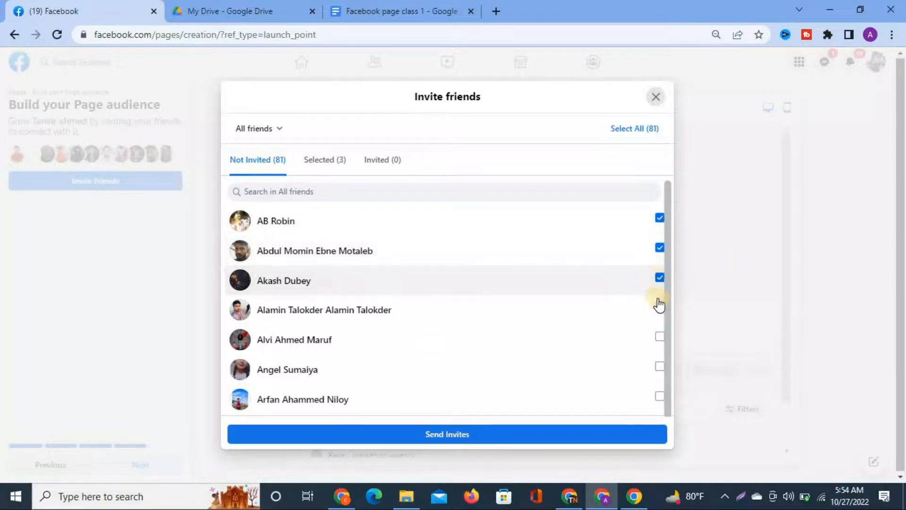
pyautogui.click(659, 307)
pyautogui.click(659, 336)
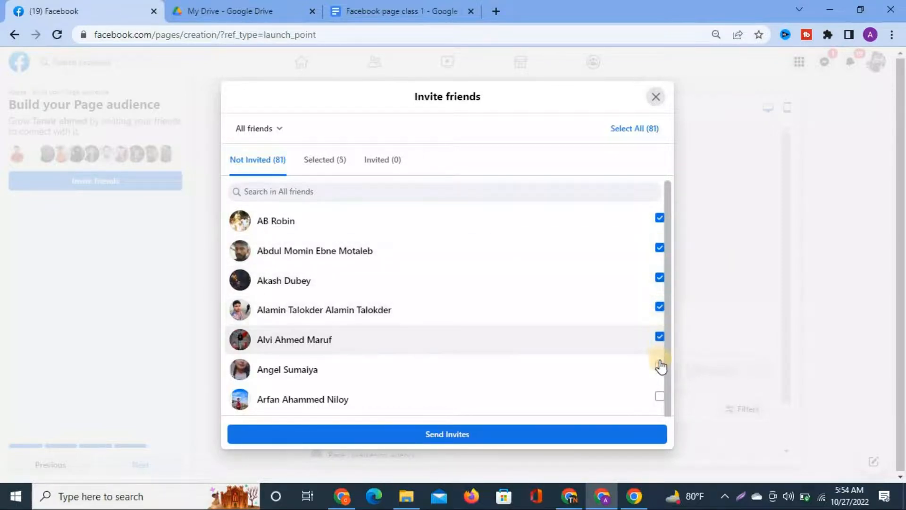
pyautogui.click(660, 367)
pyautogui.click(659, 395)
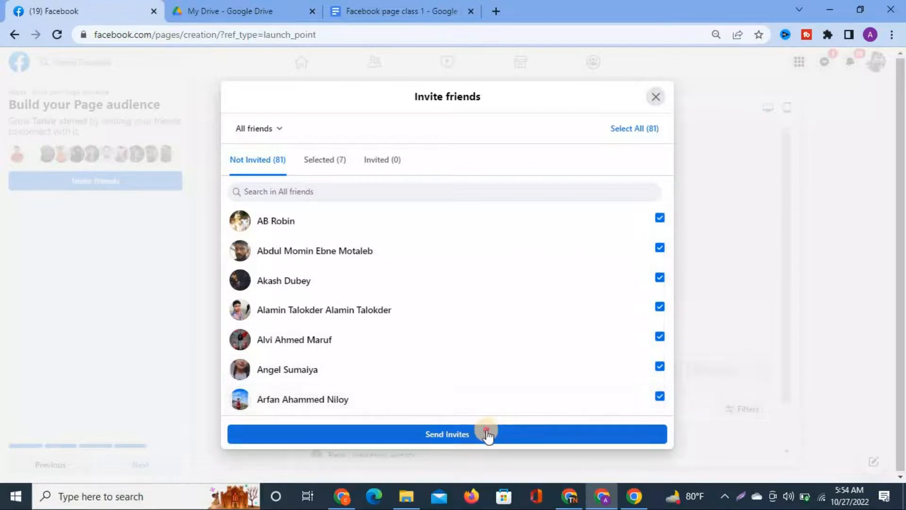
pyautogui.click(486, 434)
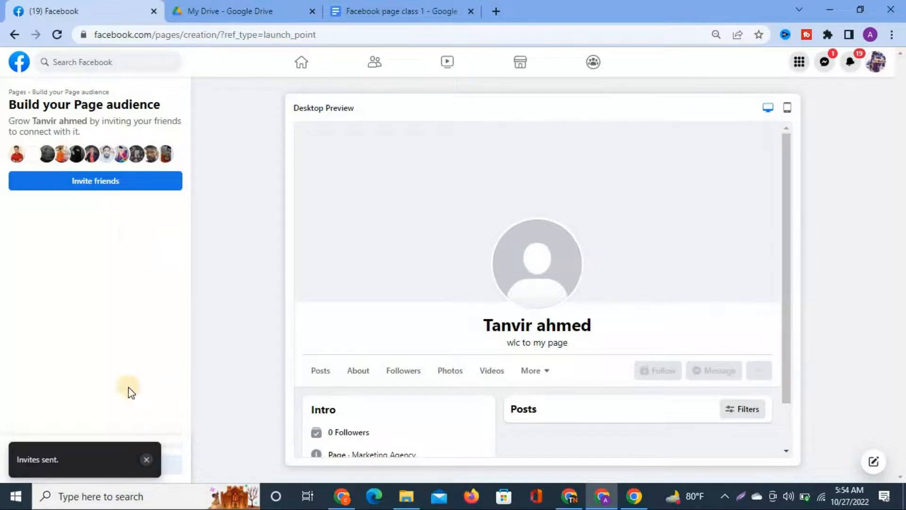
pyautogui.click(148, 462)
# Turn on Marketing & promotional emails on the Stay informed step and finish Page setup.
pyautogui.click(138, 465)
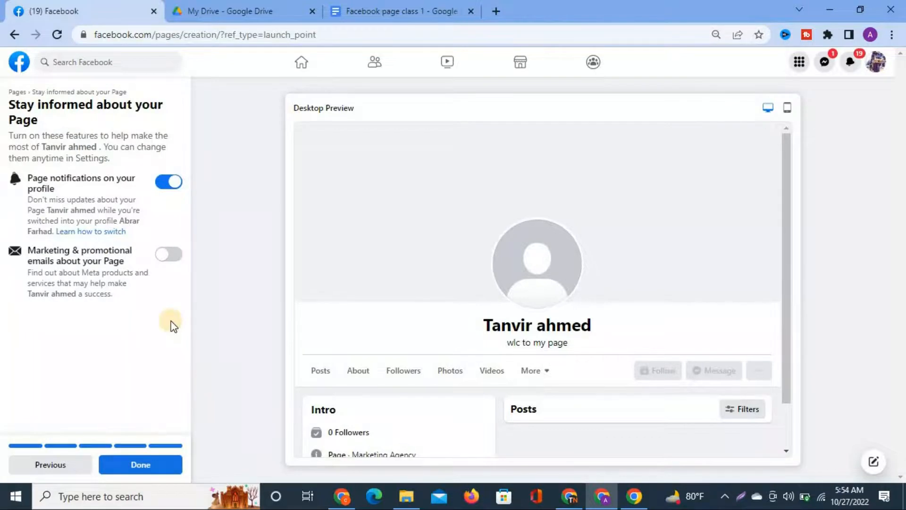
pyautogui.scroll(3, 171, 323)
pyautogui.hscroll(-1, 184, 277)
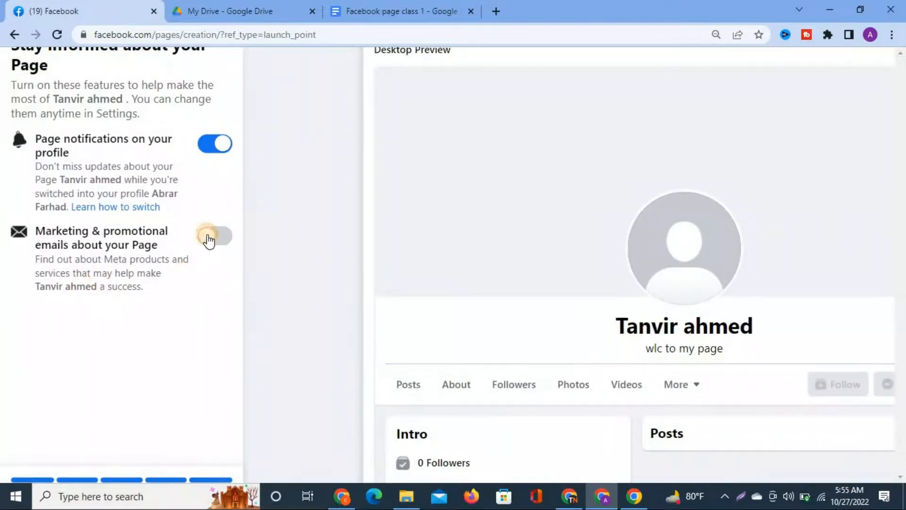
pyautogui.click(208, 238)
pyautogui.scroll(-1, 292, 312)
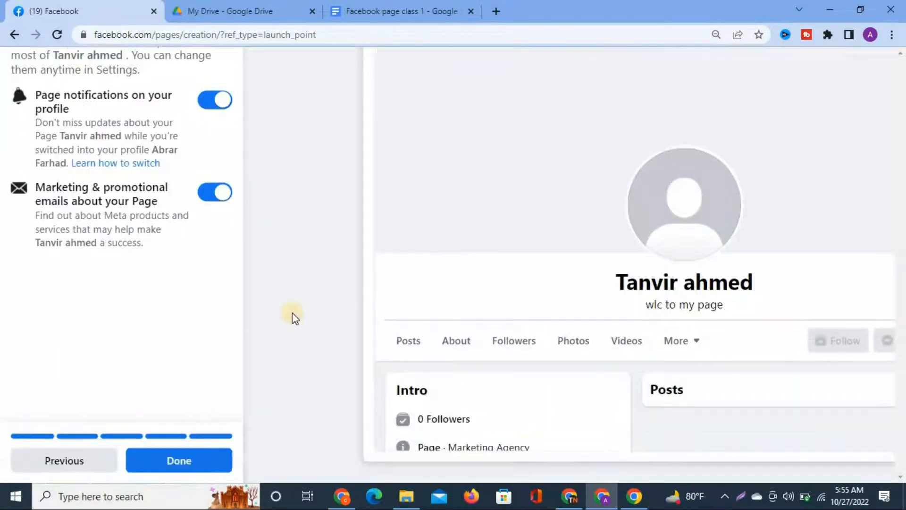
pyautogui.scroll(-3, 292, 313)
pyautogui.click(157, 465)
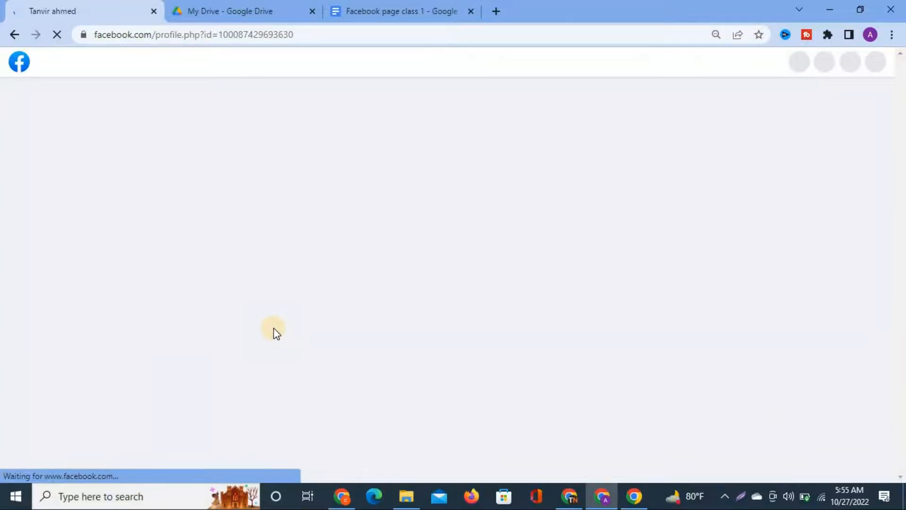
# Dismiss the welcome prompt on the new Marketing Agency Page with Not Now.
pyautogui.scroll(-7, 375, 403)
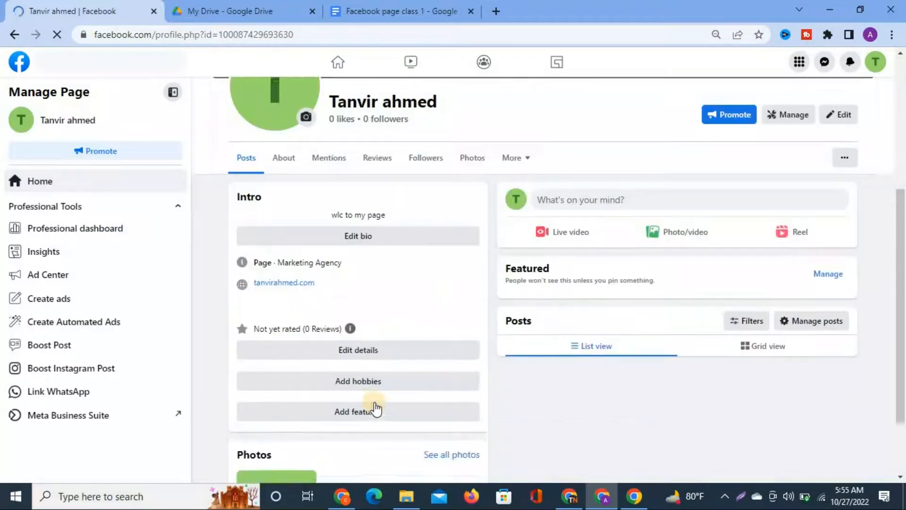
pyautogui.scroll(6, 398, 388)
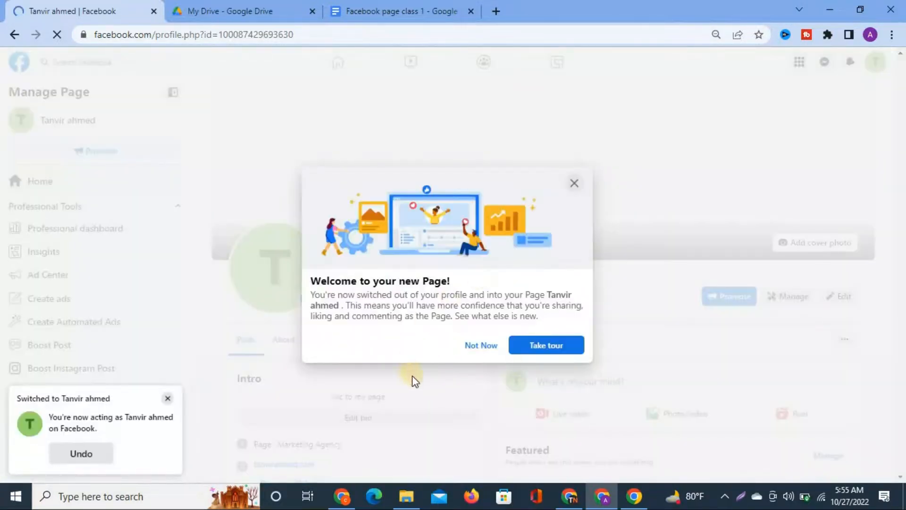
pyautogui.click(479, 345)
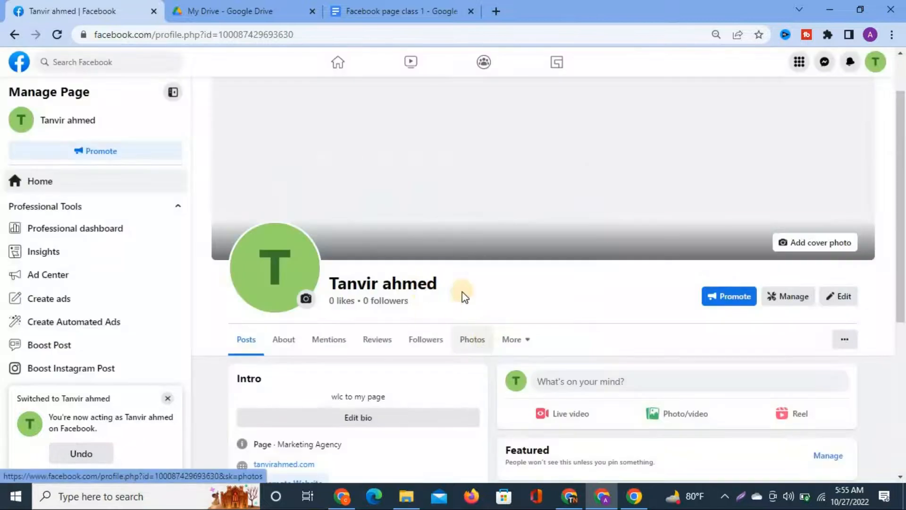
pyautogui.scroll(-1, 485, 388)
pyautogui.scroll(-3, 482, 383)
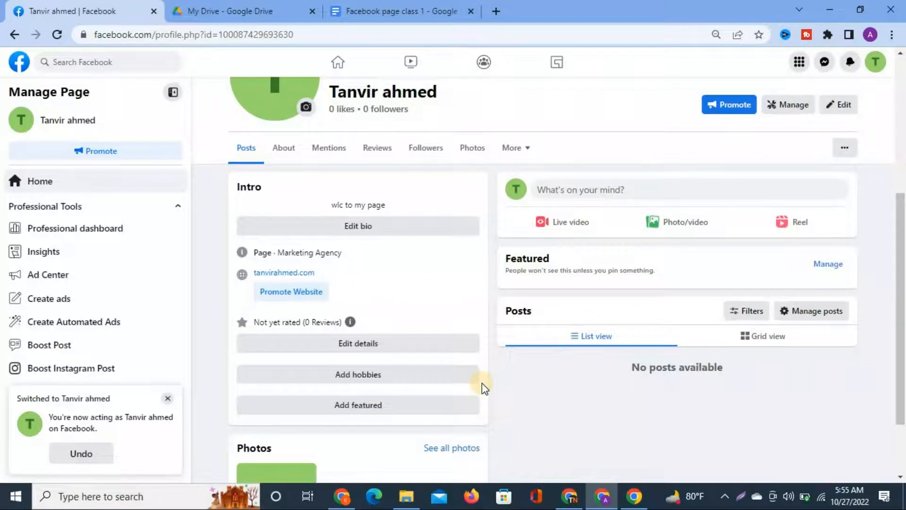
pyautogui.scroll(1, 482, 383)
pyautogui.scroll(-3, 482, 383)
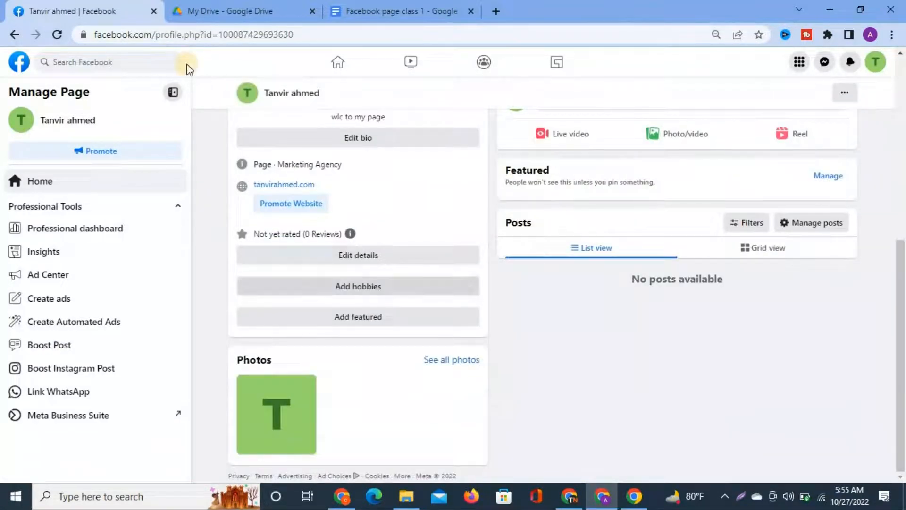
# Reload the Page and review its Intro: bio 'wlc to my page', Marketing Agency and website.
pyautogui.click(60, 38)
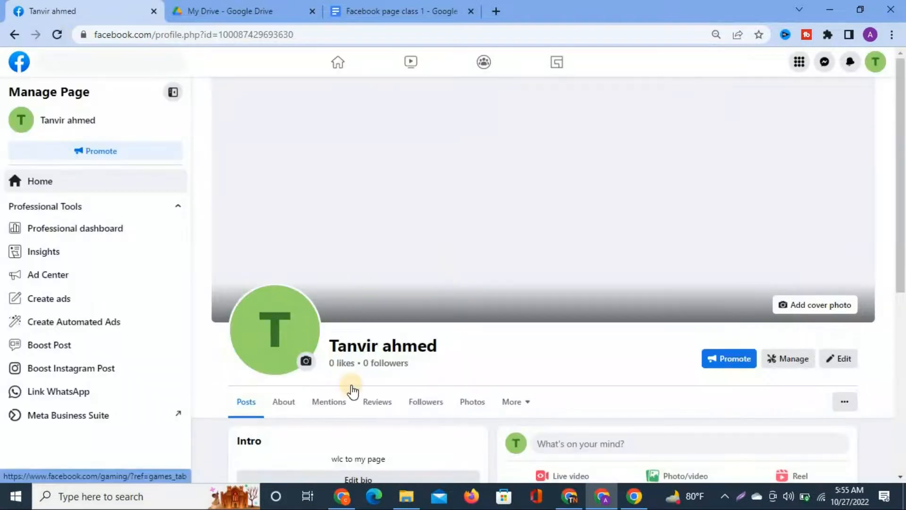
pyautogui.scroll(3, 387, 355)
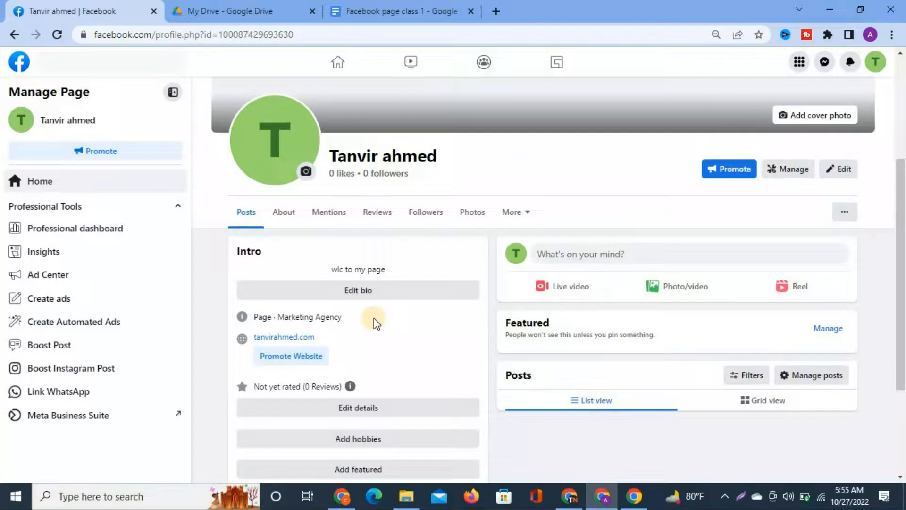
pyautogui.scroll(3, 374, 318)
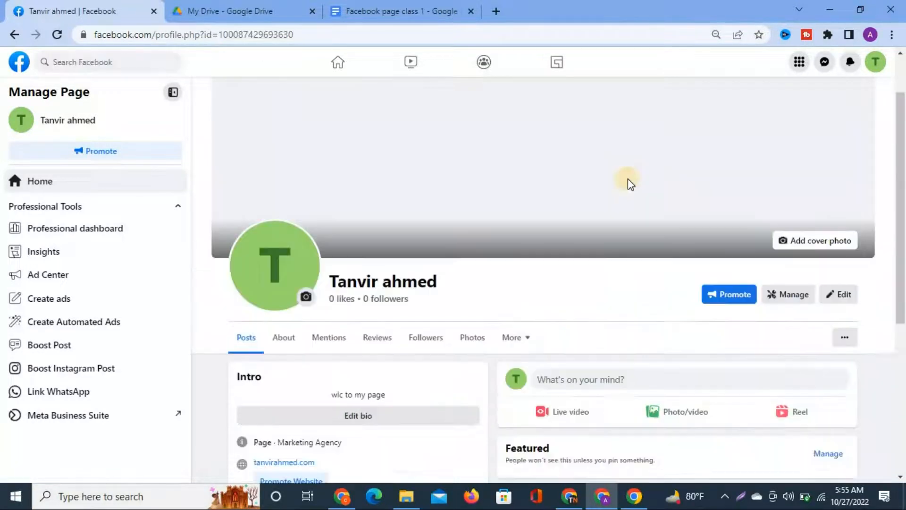
pyautogui.scroll(1, 630, 184)
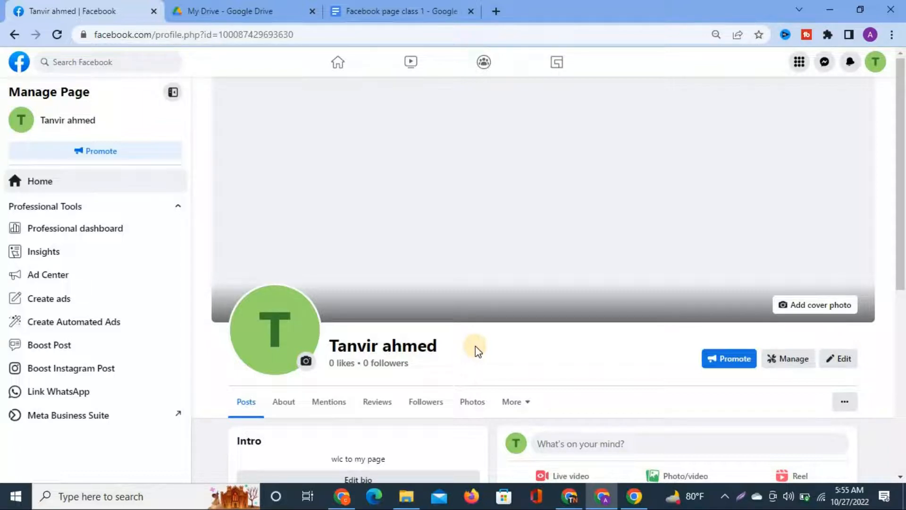
pyautogui.scroll(-5, 477, 337)
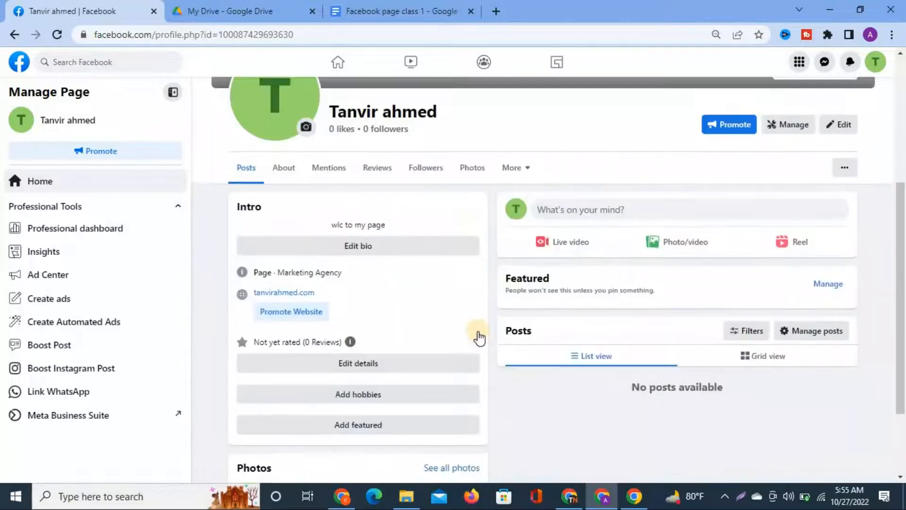
pyautogui.scroll(4, 550, 189)
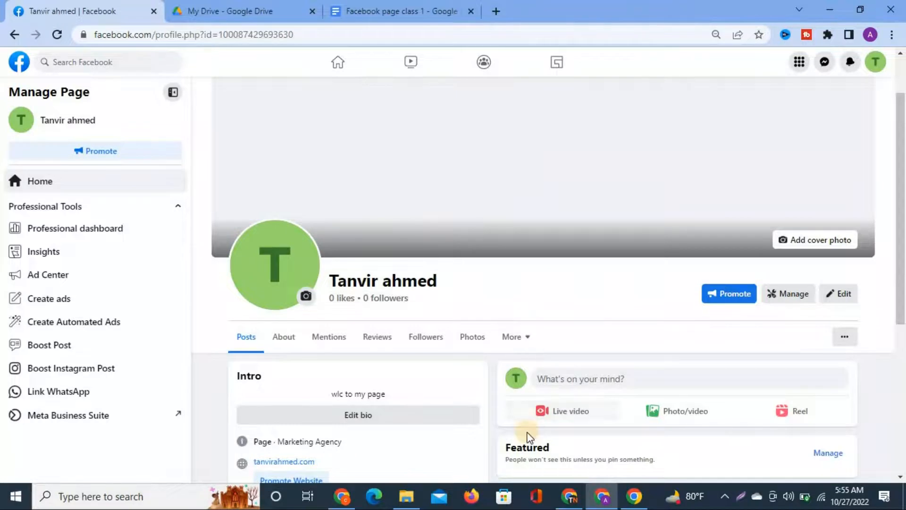
pyautogui.scroll(-3, 530, 437)
pyautogui.scroll(2, 525, 432)
pyautogui.scroll(-2, 525, 431)
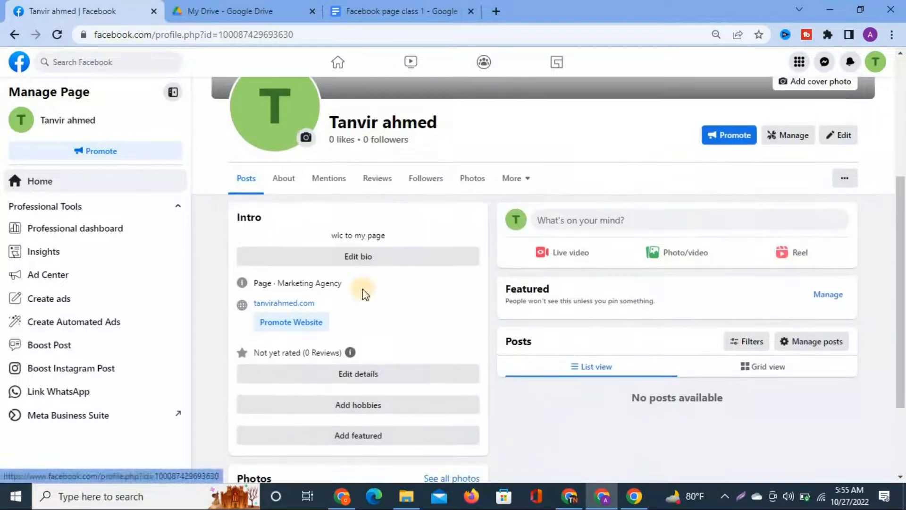
pyautogui.scroll(-3, 349, 317)
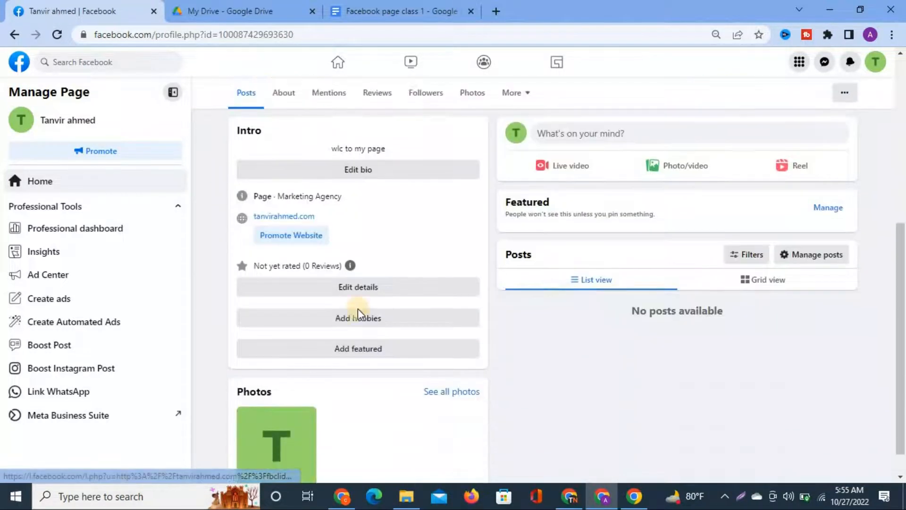
pyautogui.scroll(2, 341, 220)
pyautogui.scroll(3, 341, 220)
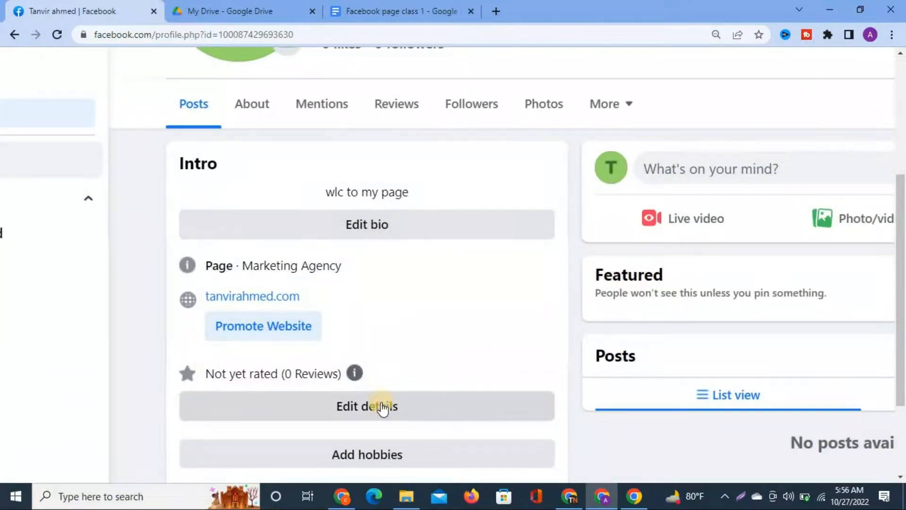
pyautogui.scroll(-3, 491, 309)
pyautogui.scroll(-3, 491, 309)
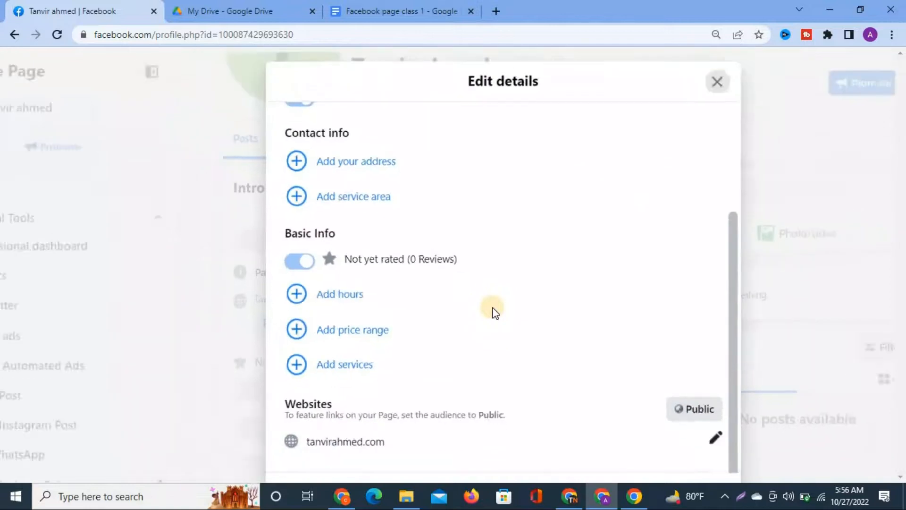
pyautogui.scroll(2, 447, 270)
pyautogui.scroll(-3, 468, 318)
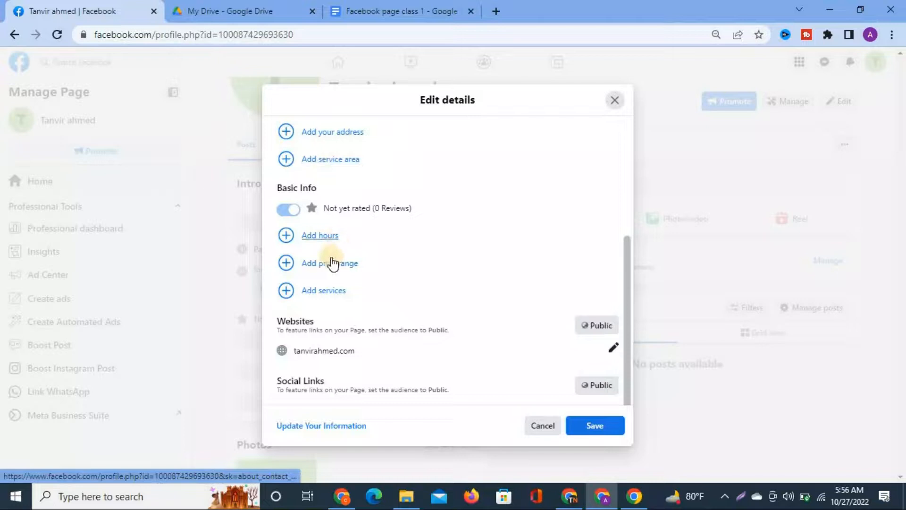
pyautogui.scroll(3, 323, 269)
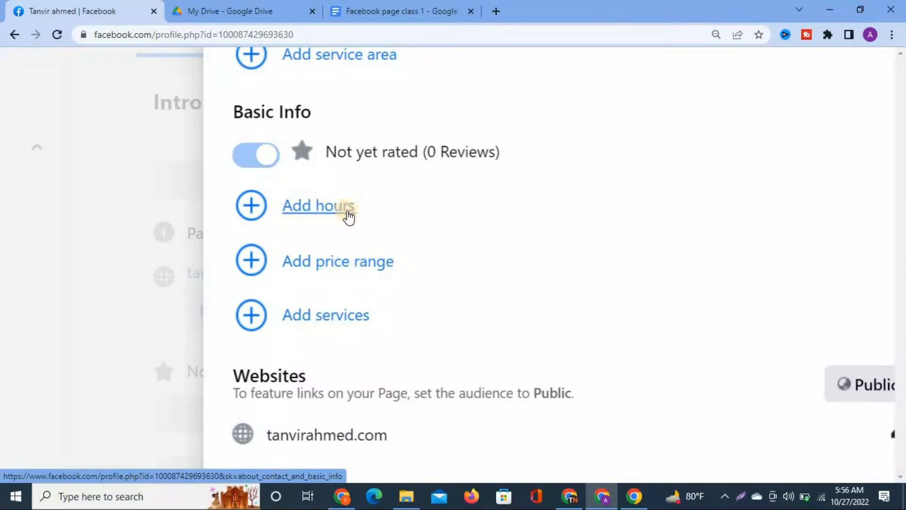
pyautogui.scroll(-5, 347, 213)
pyautogui.click(620, 98)
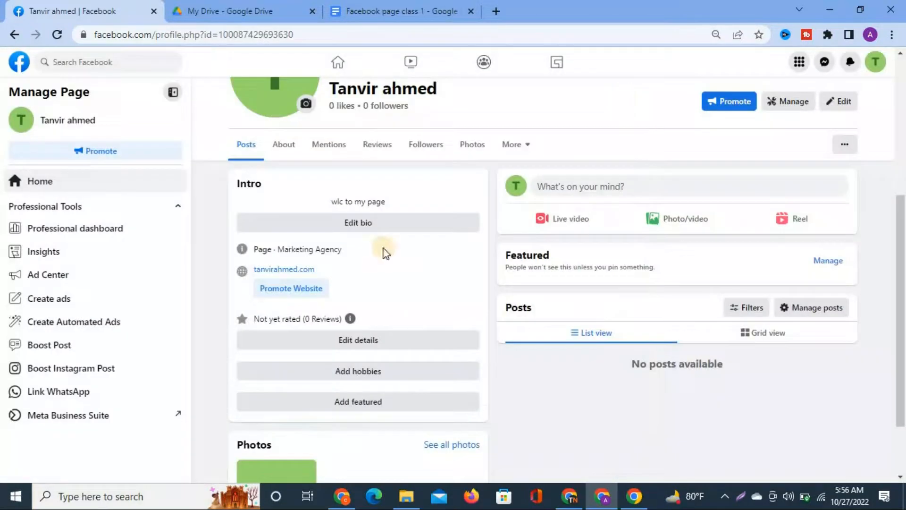
pyautogui.scroll(-2, 426, 380)
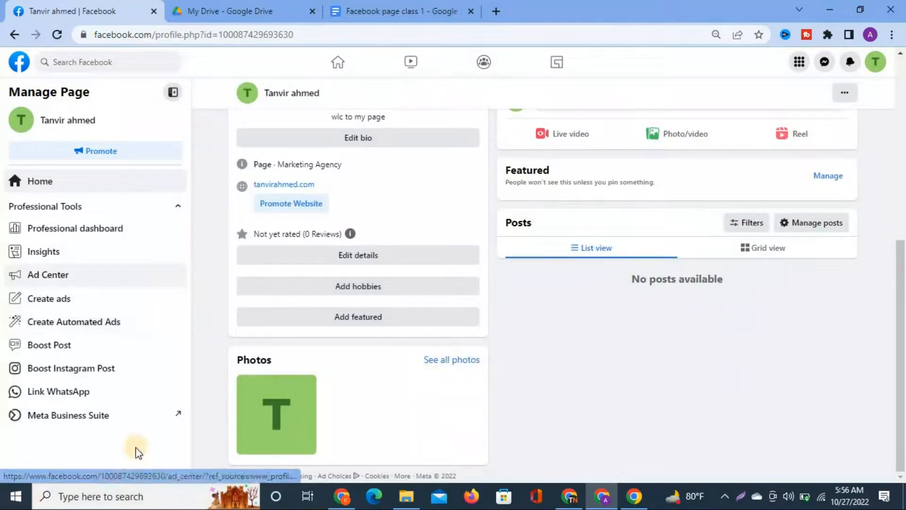
pyautogui.scroll(7, 221, 267)
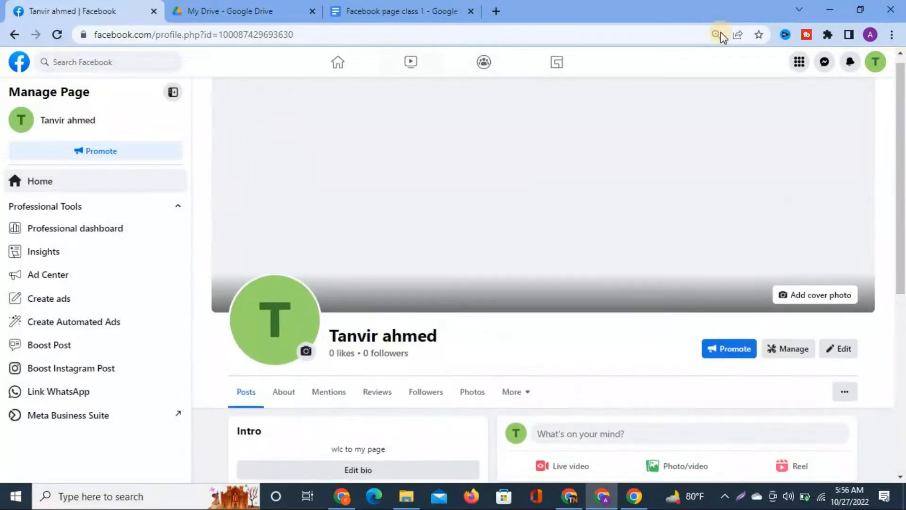
pyautogui.scroll(-2, 498, 321)
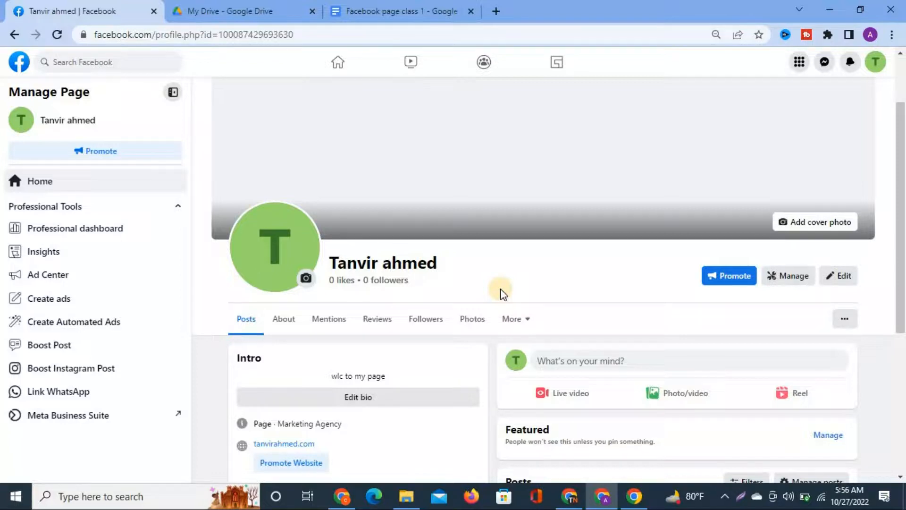
pyautogui.click(82, 238)
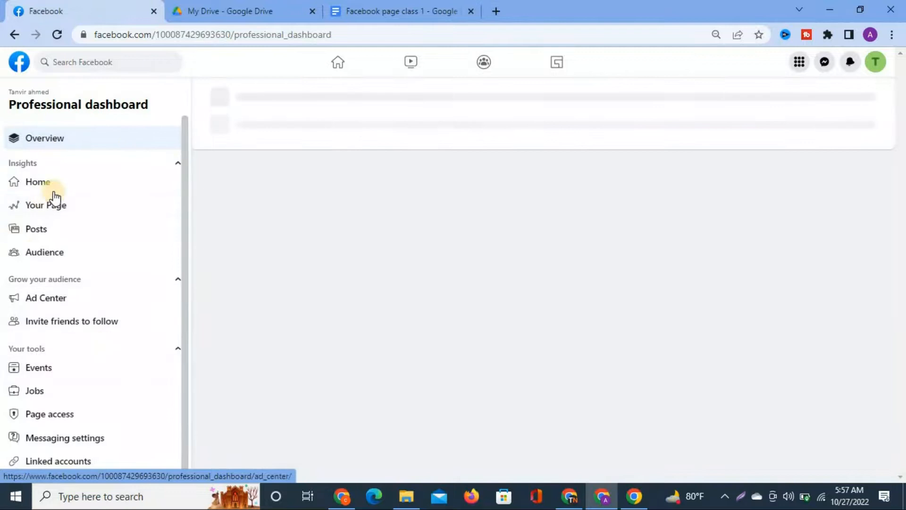
# Open Page access under Your tools in the Professional dashboard sidebar.
pyautogui.scroll(-3, 101, 388)
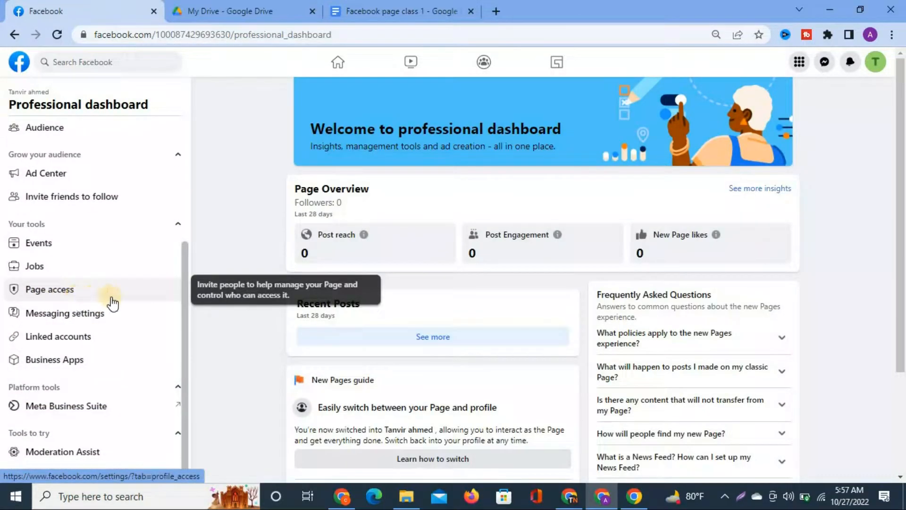
pyautogui.click(54, 299)
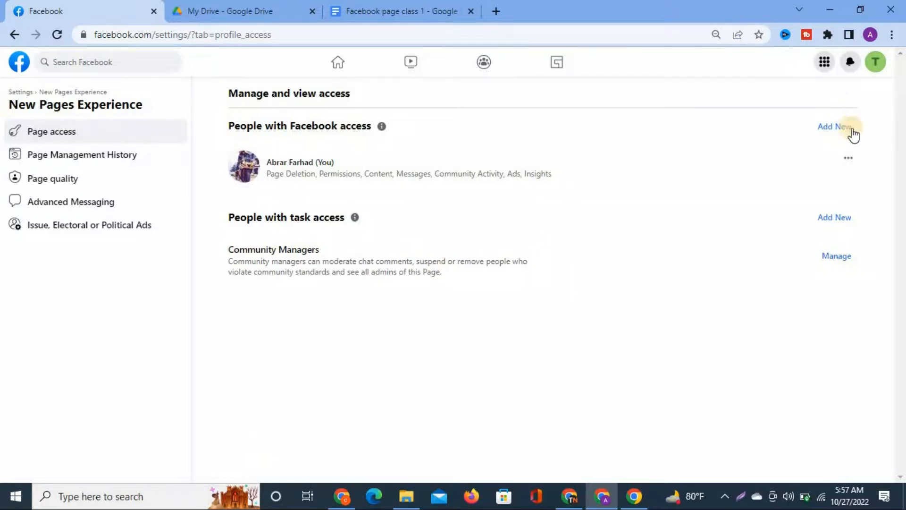
# Start adding a new person with Facebook access, then switch to the meeting's Chrome window.
pyautogui.click(832, 135)
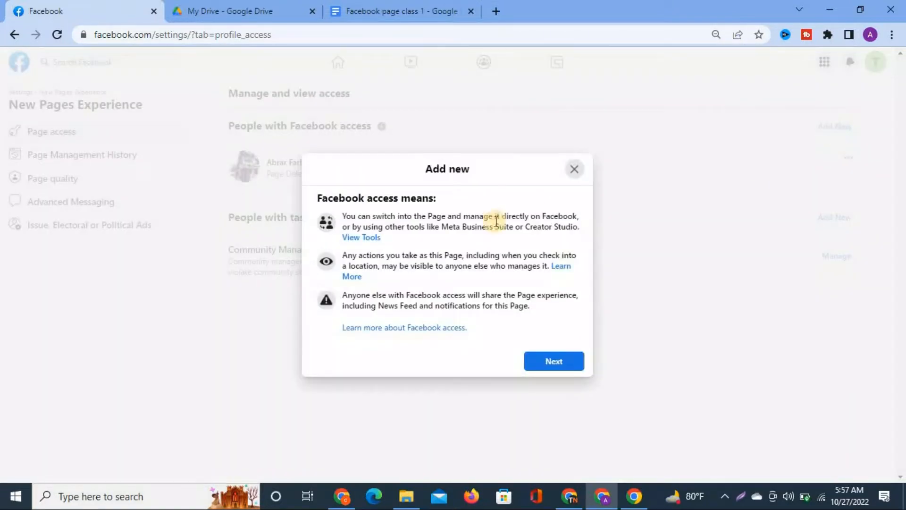
pyautogui.click(540, 365)
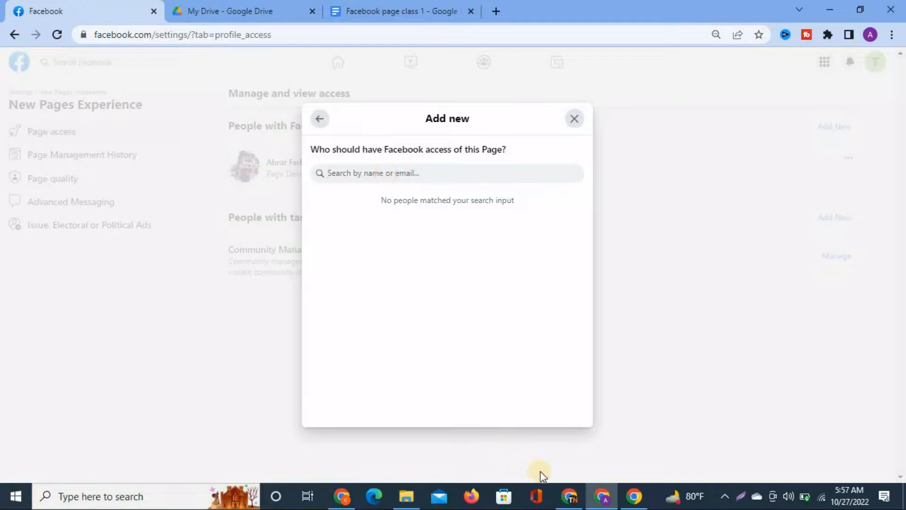
pyautogui.click(570, 496)
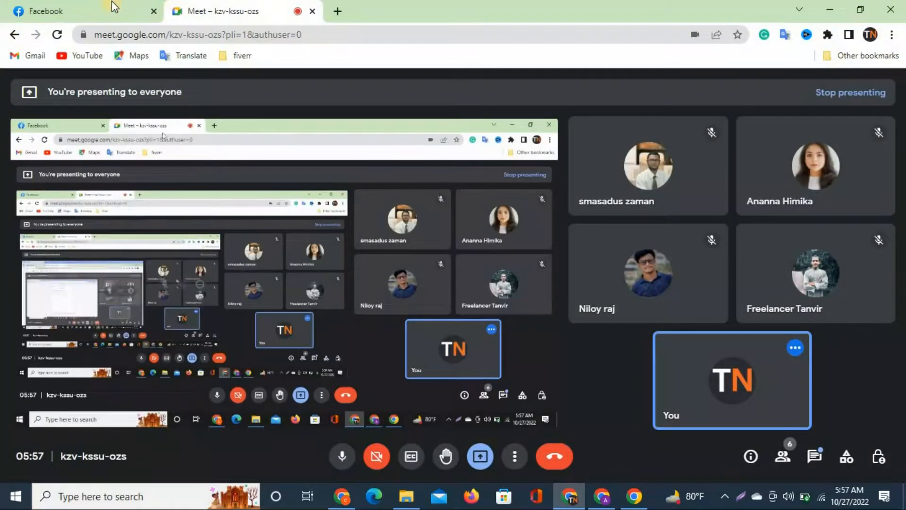
# Close the open chat conversations, including Batch-001, and open the personal profile's page.
pyautogui.click(118, 10)
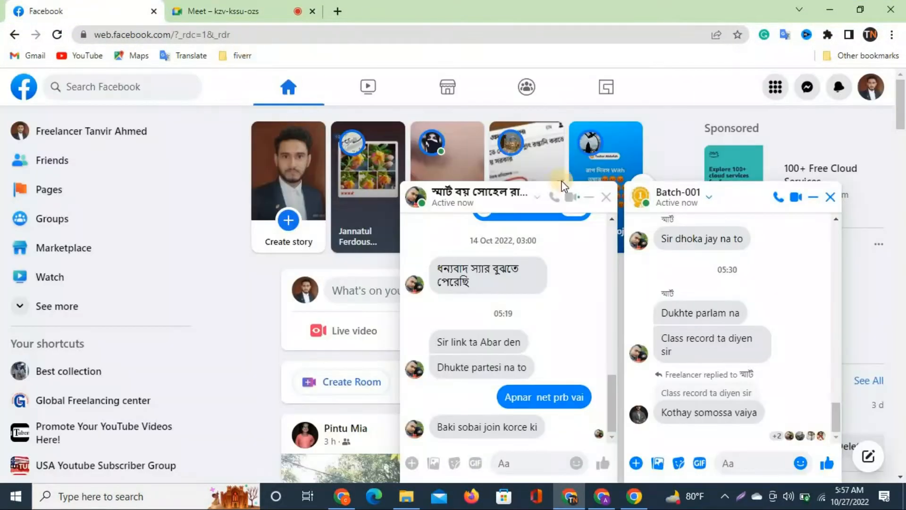
pyautogui.click(606, 198)
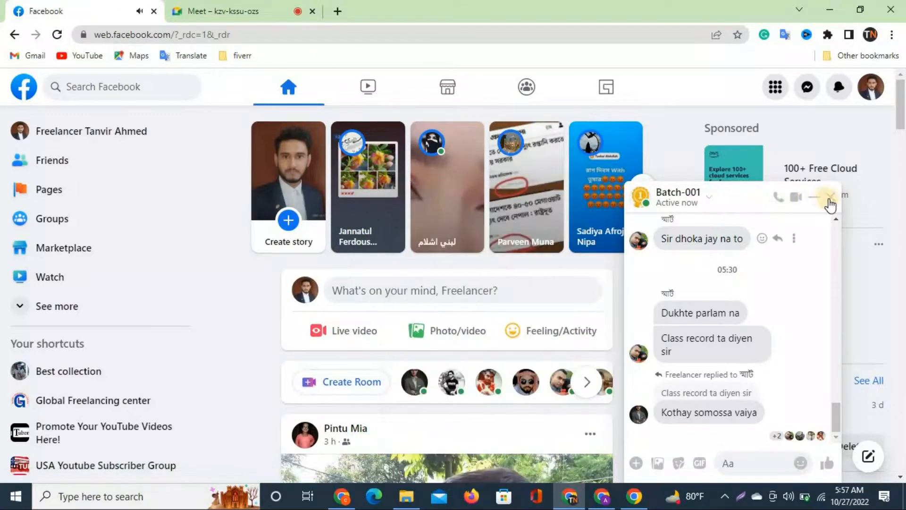
pyautogui.click(829, 200)
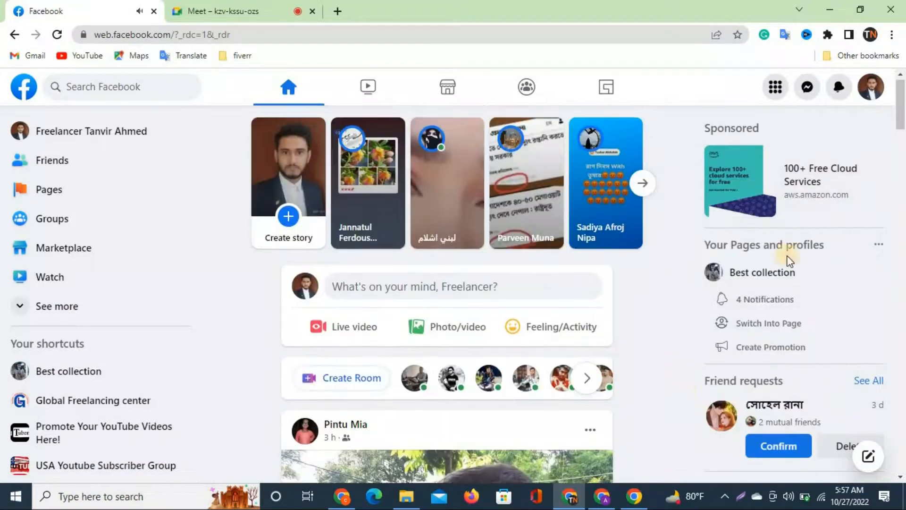
pyautogui.click(875, 95)
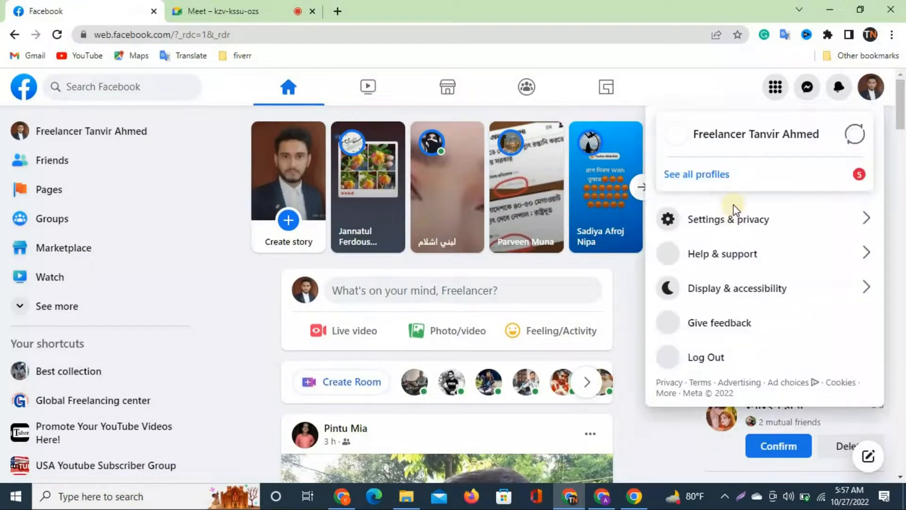
pyautogui.click(708, 138)
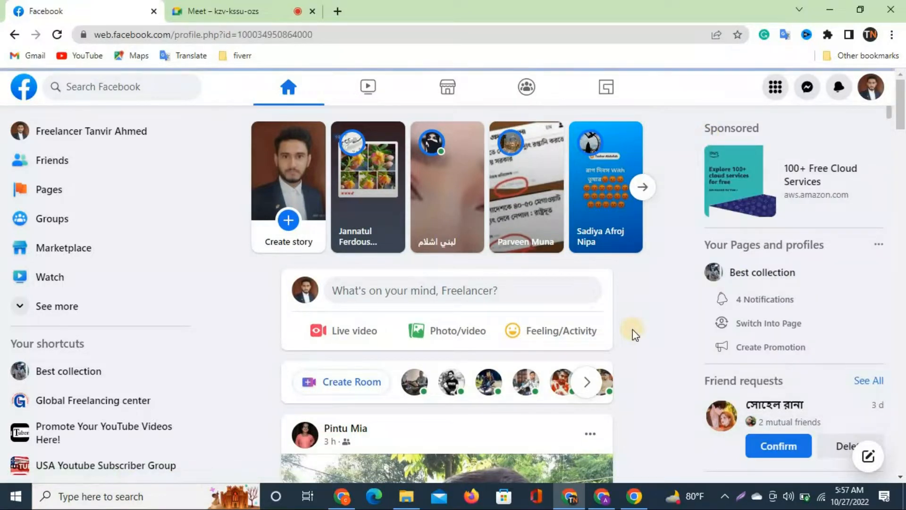
# Admit the waiting participant into the Google Meet call, then return to the page-access dialog.
pyautogui.click(604, 499)
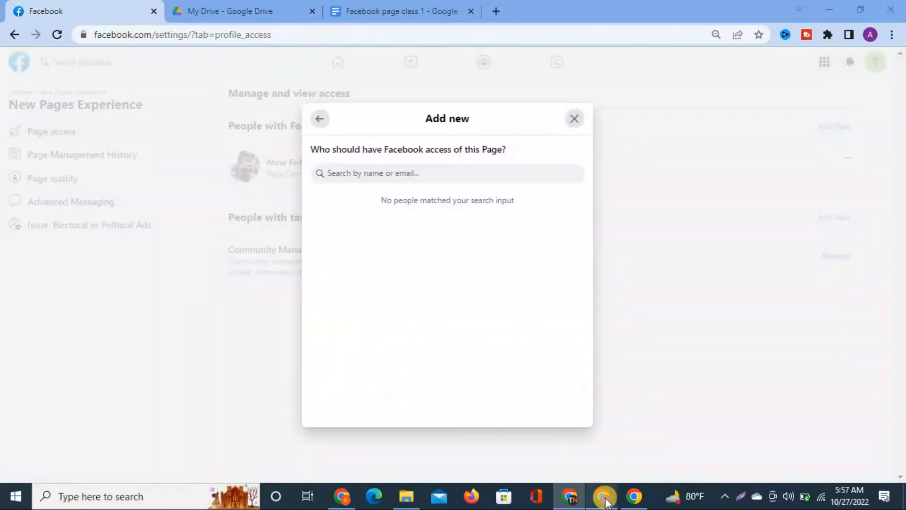
pyautogui.click(579, 496)
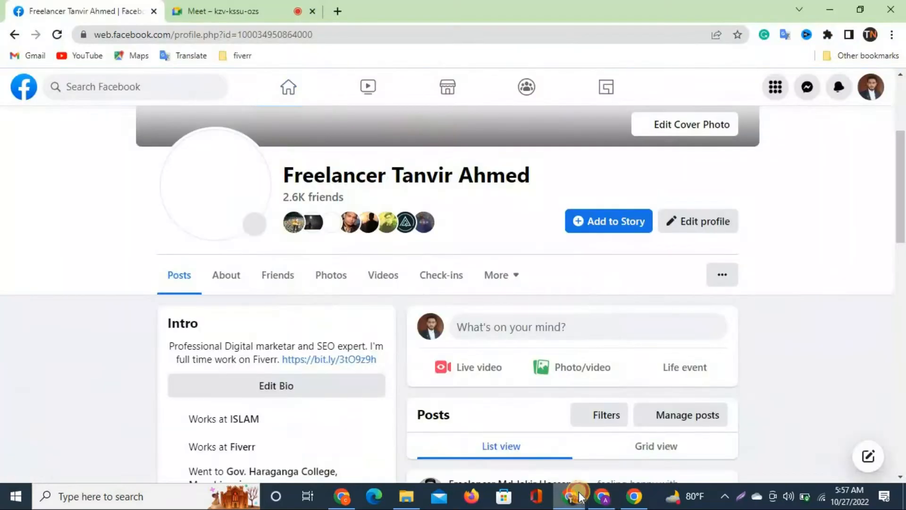
pyautogui.click(263, 7)
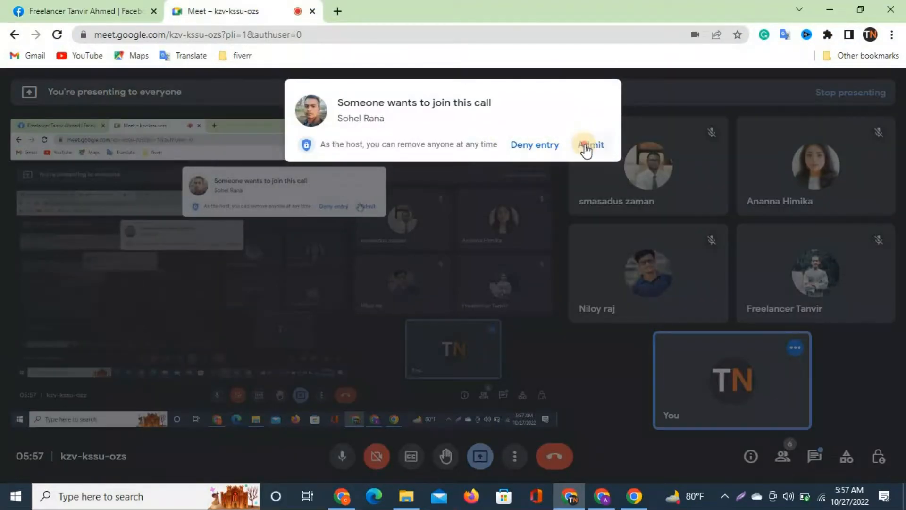
pyautogui.click(586, 145)
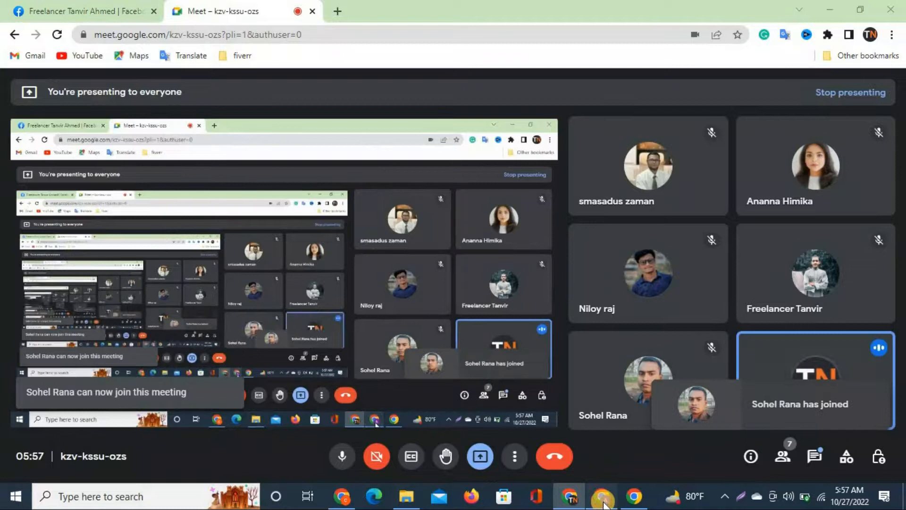
pyautogui.click(603, 499)
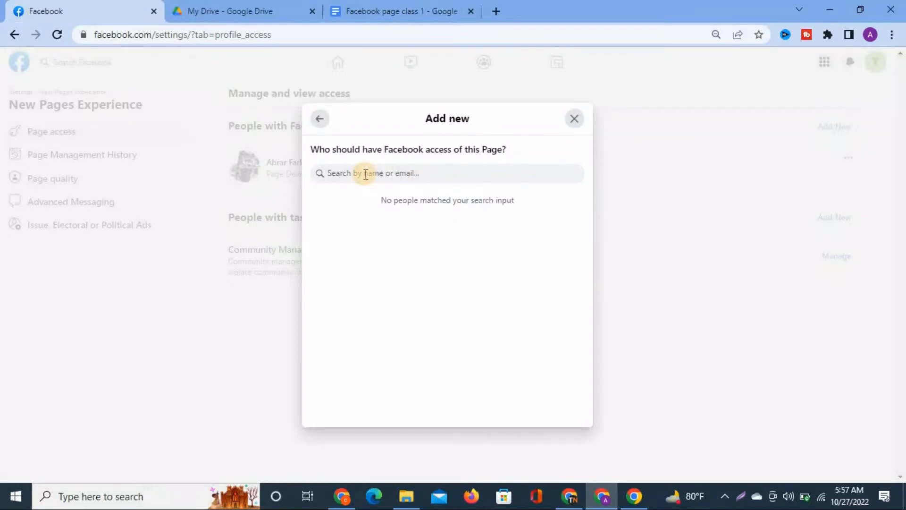
pyautogui.hotkey('ctrl', 'v')
pyautogui.press('Left')
pyautogui.press('Left')
pyautogui.press('Left')
pyautogui.press('Left')
pyautogui.press('Left')
pyautogui.press('Left')
pyautogui.press('Left')
pyautogui.press('Left')
pyautogui.press('Left')
pyautogui.press('Left')
pyautogui.press('Left')
pyautogui.press('Left')
pyautogui.press('Left')
pyautogui.press('Left')
pyautogui.press('Left')
pyautogui.press('Left')
pyautogui.press('Left')
pyautogui.press('Left')
pyautogui.press('Left')
pyautogui.press('Left')
pyautogui.press('BackSpace')
pyautogui.press('BackSpace')
pyautogui.press('BackSpace')
pyautogui.press('BackSpace')
pyautogui.press('BackSpace')
pyautogui.press('BackSpace')
pyautogui.press('BackSpace')
pyautogui.press('BackSpace')
pyautogui.press('BackSpace')
pyautogui.press('BackSpace')
pyautogui.press('BackSpace')
pyautogui.press('BackSpace')
pyautogui.press('BackSpace')
pyautogui.press('BackSpace')
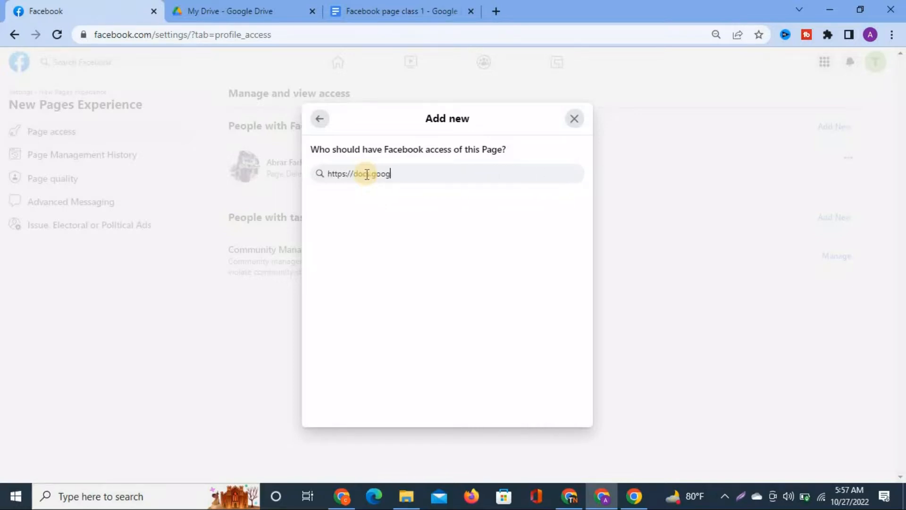
pyautogui.press('BackSpace')
pyautogui.press('BackSpace')
pyautogui.press('BackSpace')
pyautogui.press('BackSpace')
pyautogui.press('BackSpace')
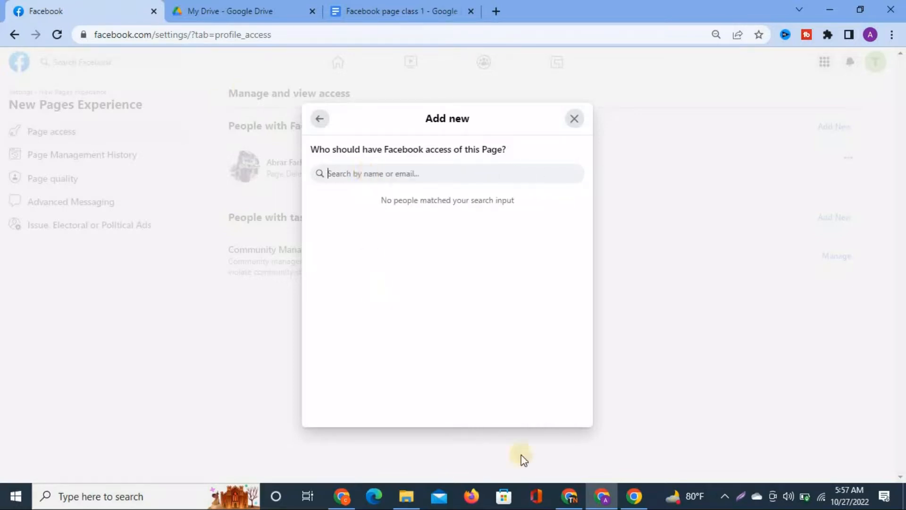
pyautogui.click(573, 495)
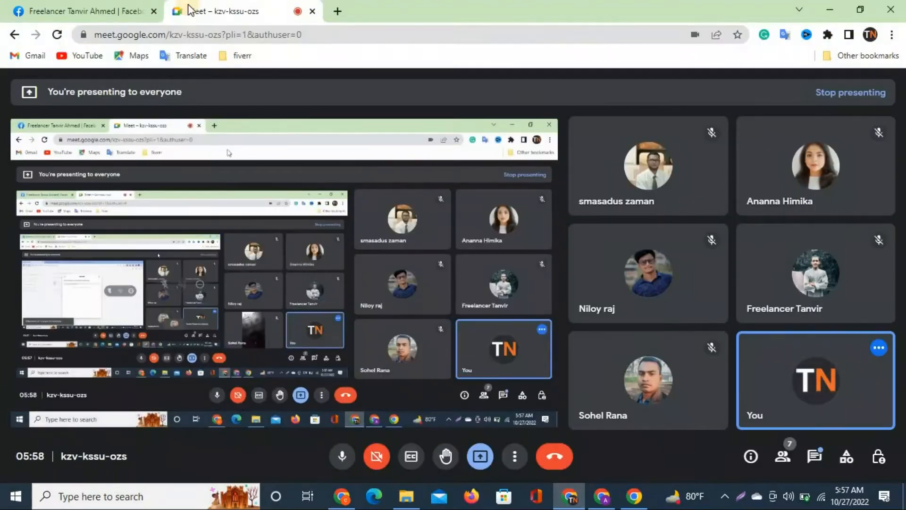
pyautogui.click(142, 11)
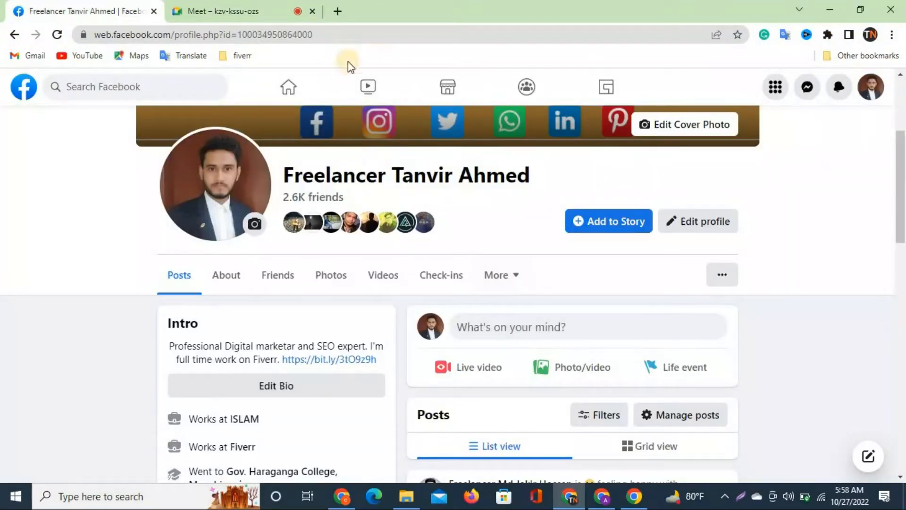
pyautogui.click(324, 33)
pyautogui.hotkey('ctrl', 'c')
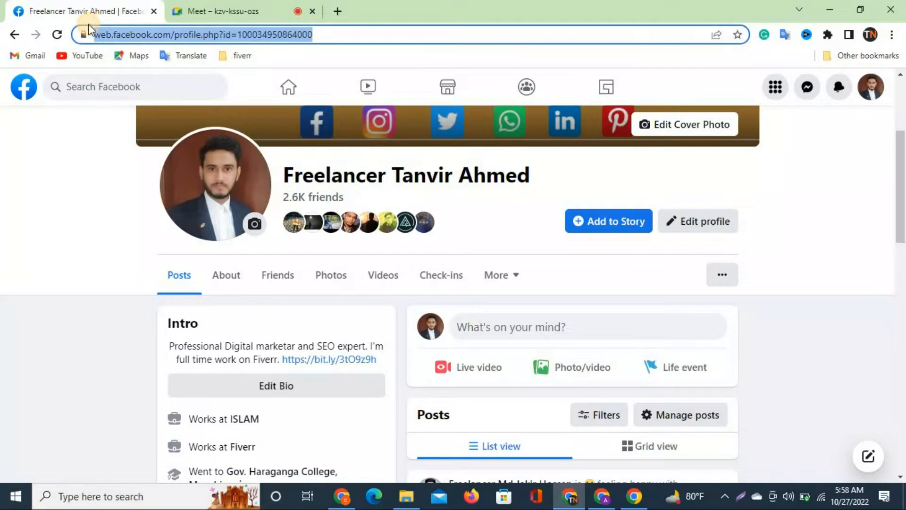
pyautogui.scroll(-8, 488, 226)
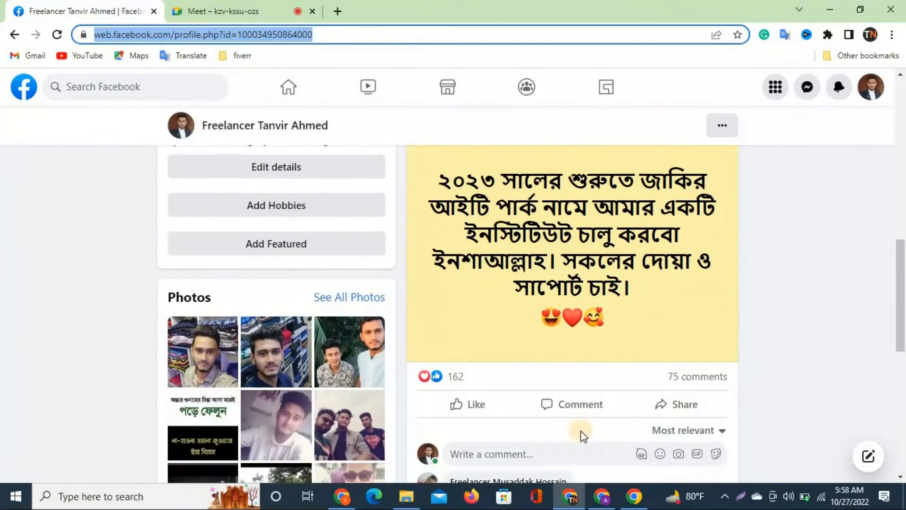
pyautogui.click(601, 496)
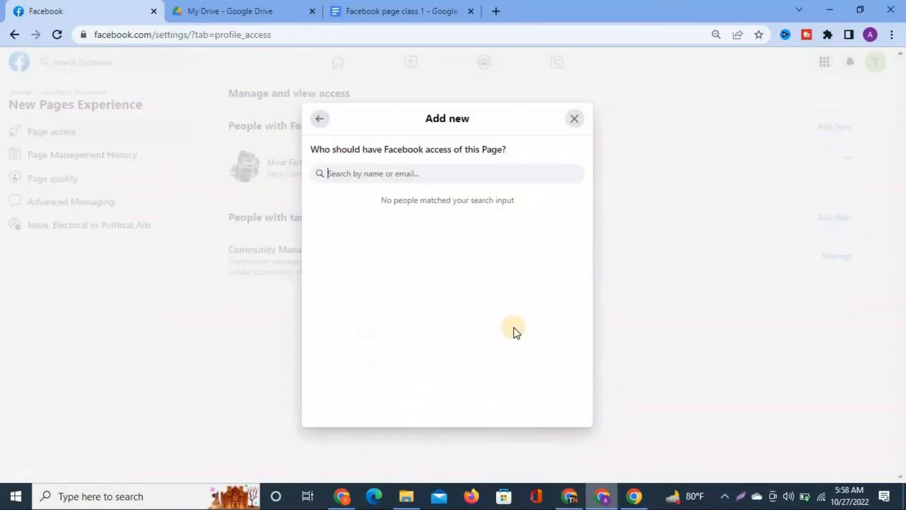
# Paste the profile URL, pick the matching profile, and give it Page access without full control.
pyautogui.hotkey('ctrl', 'v')
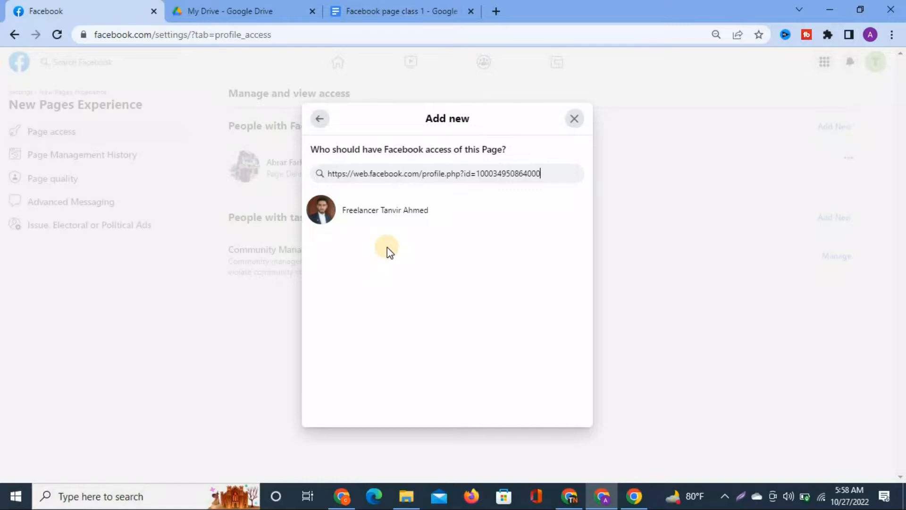
pyautogui.click(387, 211)
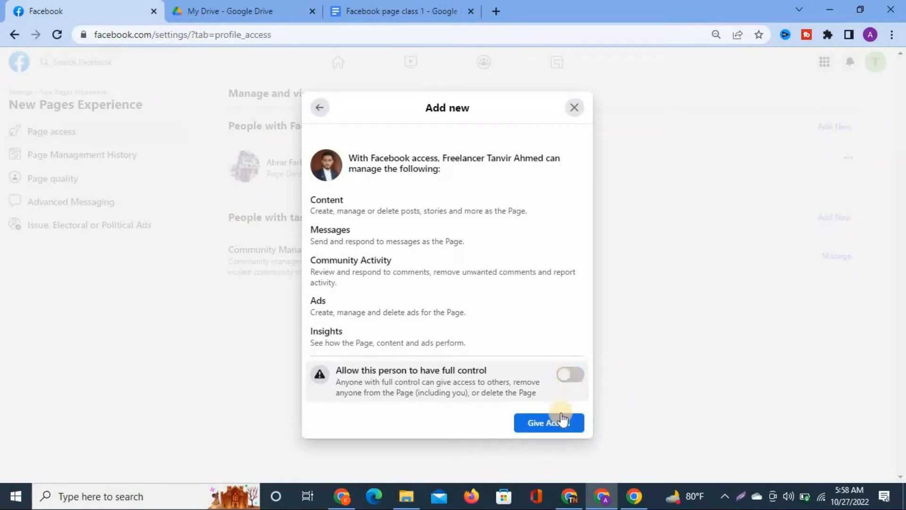
pyautogui.click(540, 425)
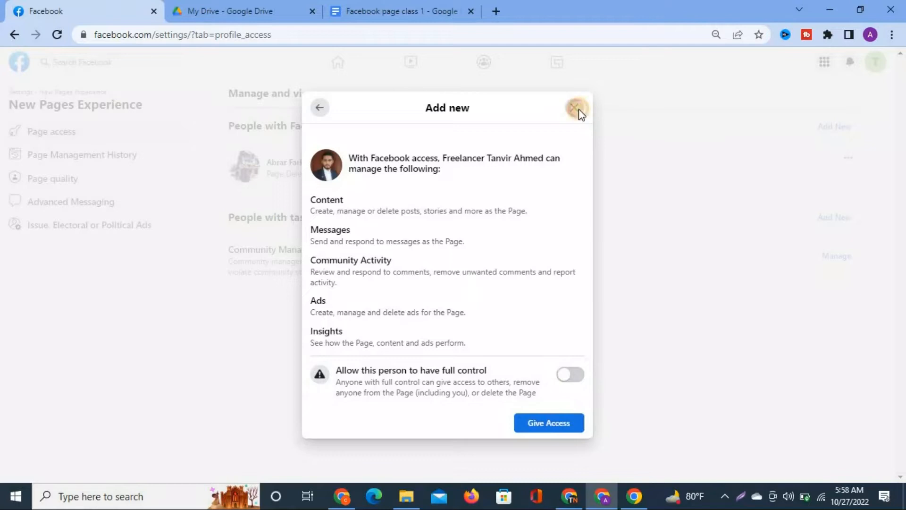
pyautogui.click(577, 109)
pyautogui.click(335, 57)
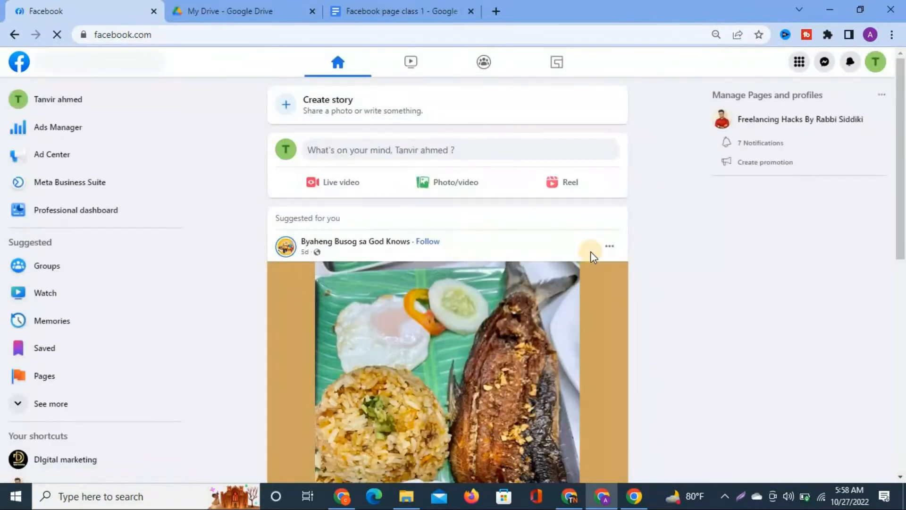
# Check the account's notifications.
pyautogui.click(848, 64)
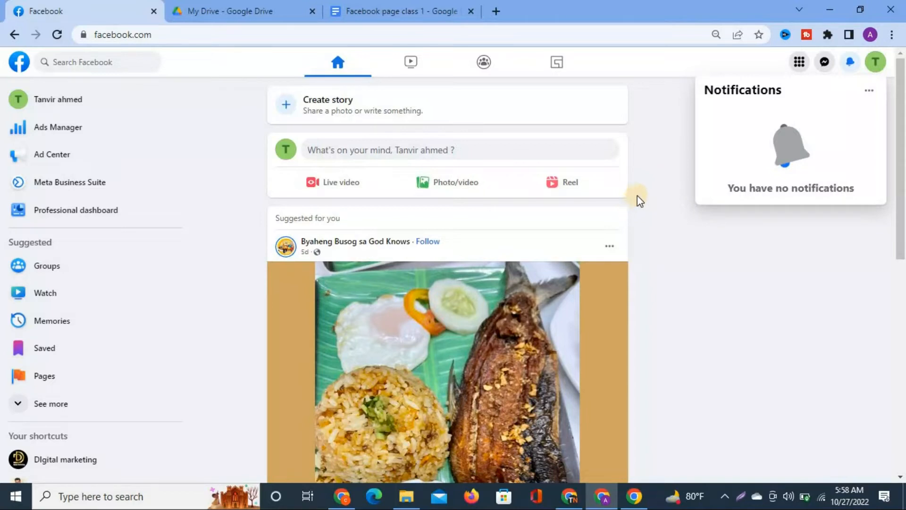
pyautogui.scroll(-5, 652, 356)
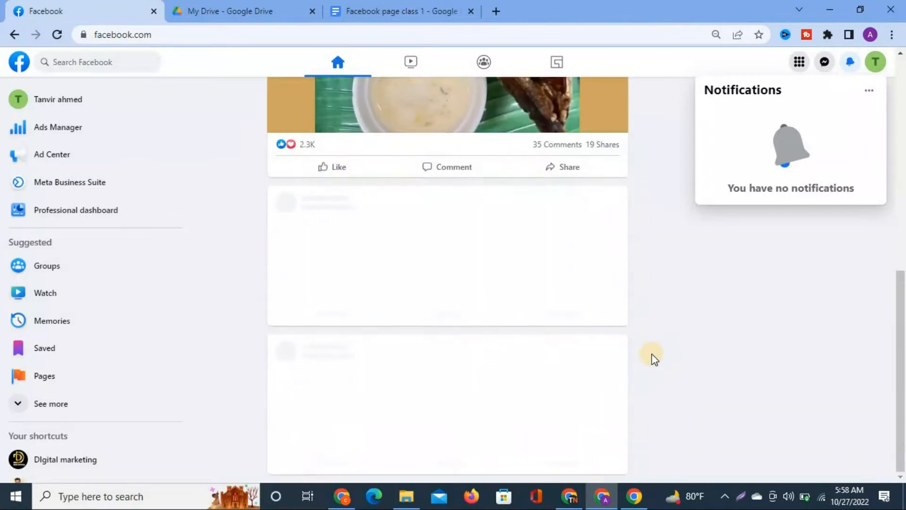
pyautogui.scroll(3, 651, 356)
pyautogui.scroll(-10, 672, 338)
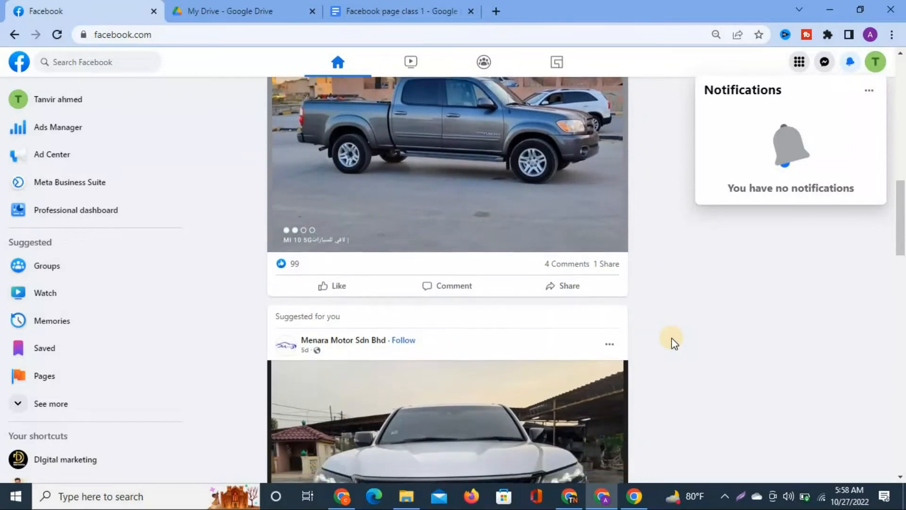
pyautogui.scroll(-10, 672, 338)
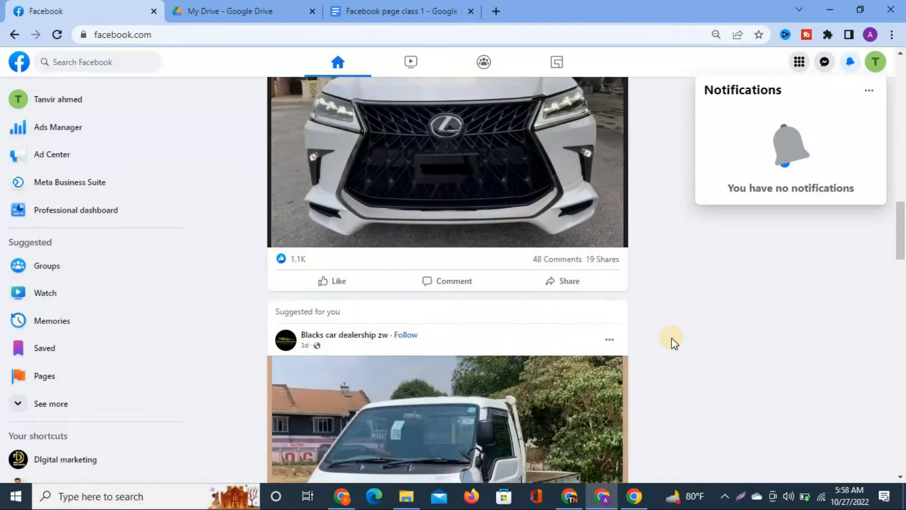
pyautogui.scroll(20, 672, 338)
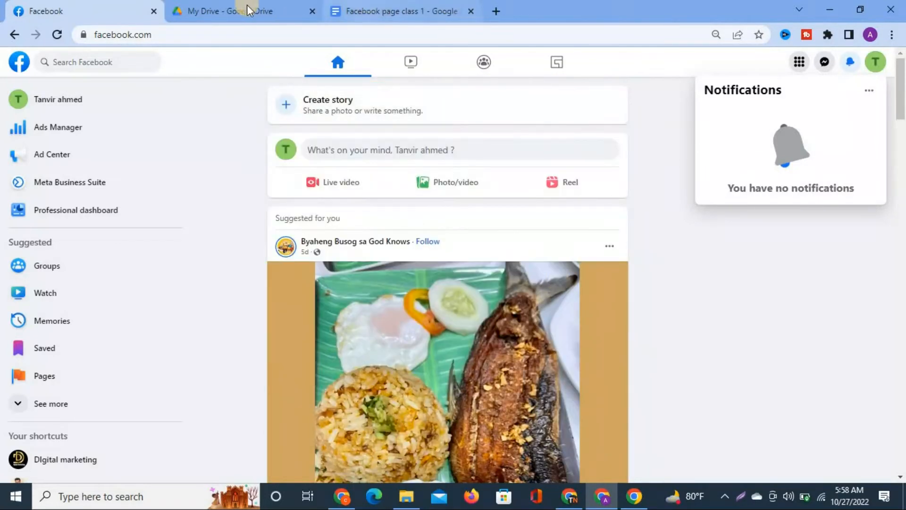
# Open the new Marketing Agency Page from the sidebar, then switch to the other browser window.
pyautogui.click(61, 95)
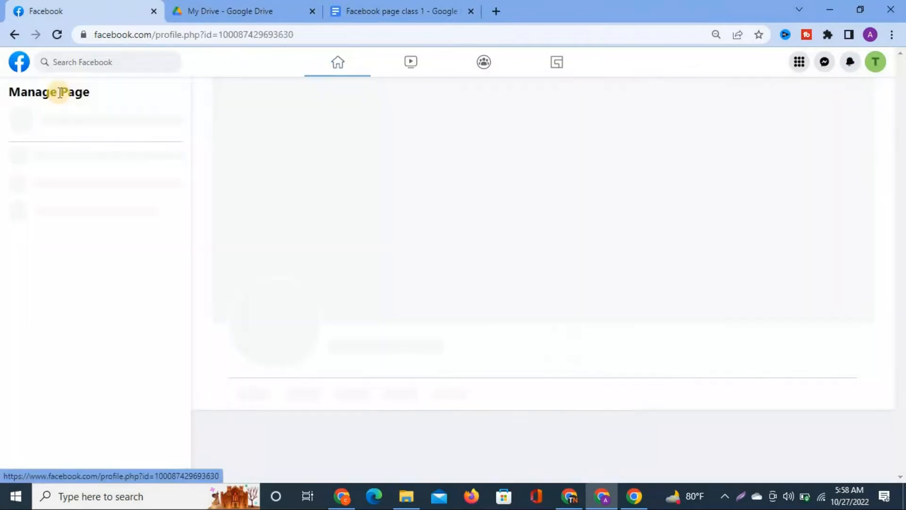
pyautogui.scroll(-5, 466, 405)
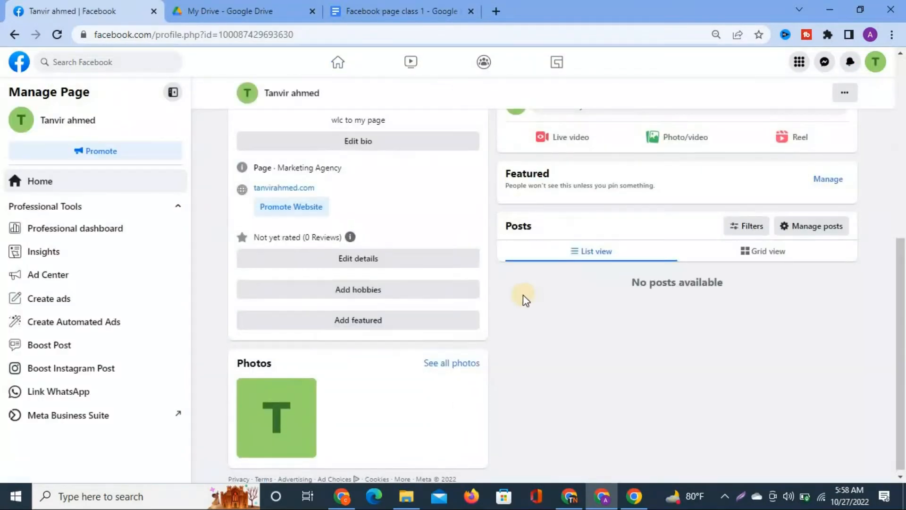
pyautogui.scroll(3, 533, 440)
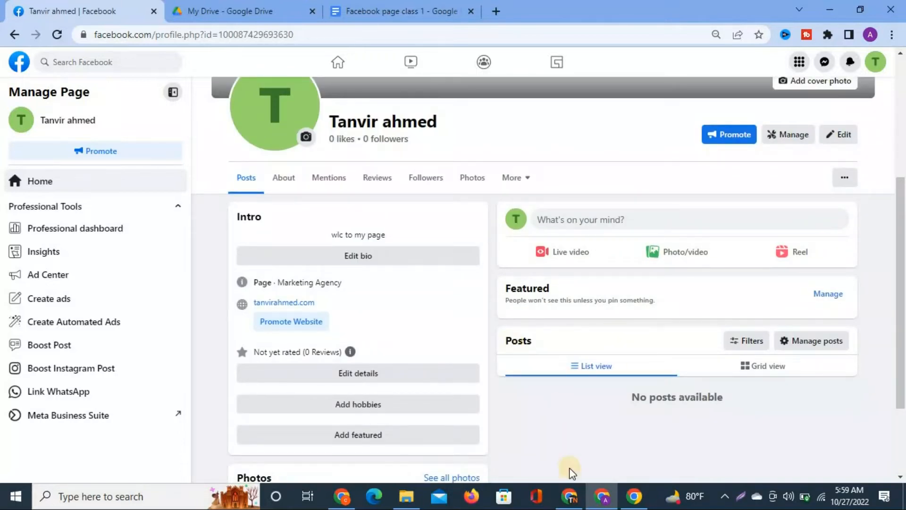
pyautogui.click(570, 495)
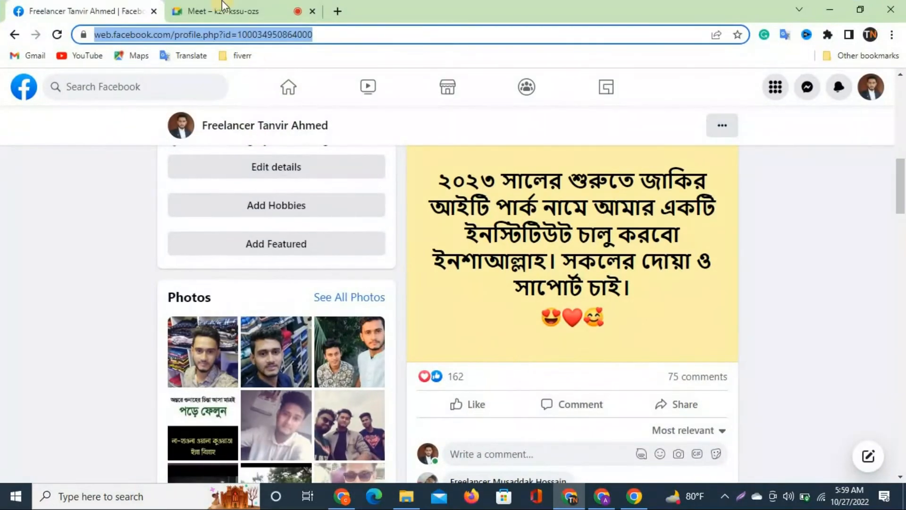
# Return to the Google Meet call tab after briefly viewing the Facebook tab.
pyautogui.click(222, 7)
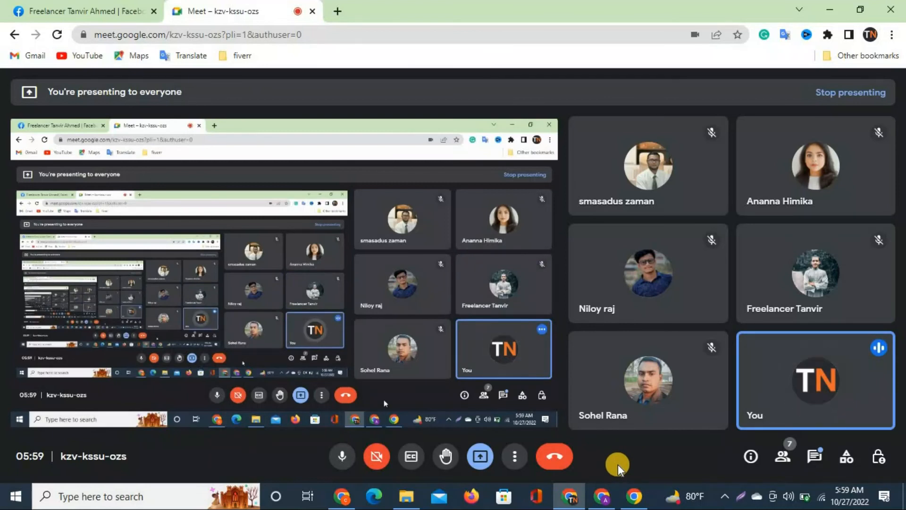
pyautogui.click(123, 9)
pyautogui.click(203, 10)
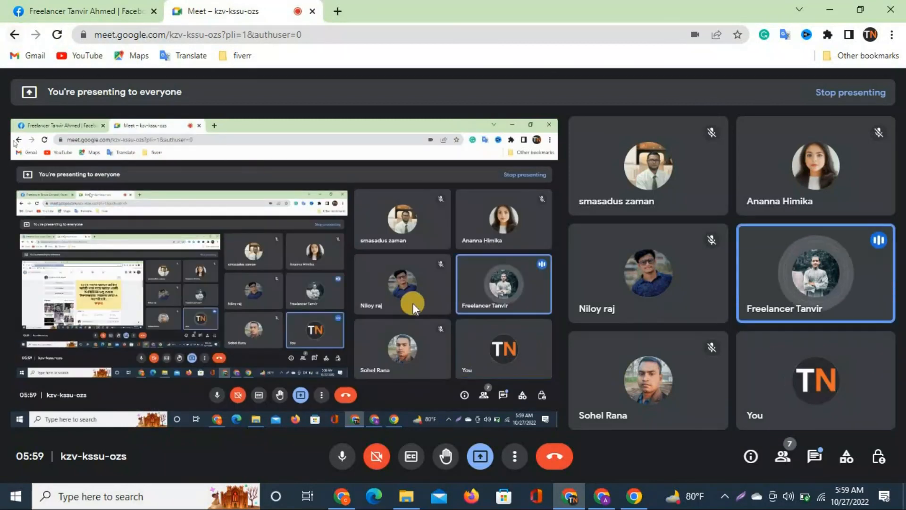